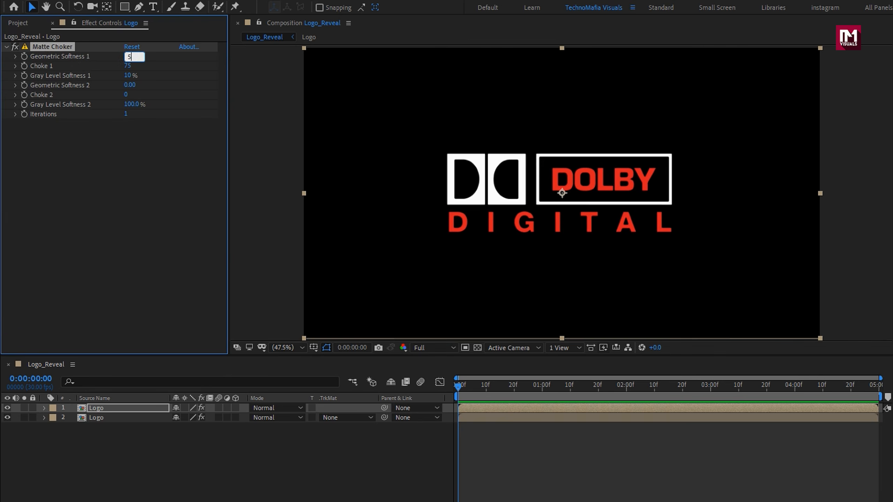
In the Matte Choker effect, set Choke 1 to 90, Gray Level Softness 1 to 12% and Iterations to 2
{"action": "left_click", "coordinate": [126, 65]}
{"action": "type", "text": "90"}
{"action": "key", "text": "Return"}
{"action": "left_click", "coordinate": [127, 76]}
{"action": "type", "text": "12"}
{"action": "key", "text": "Return"}
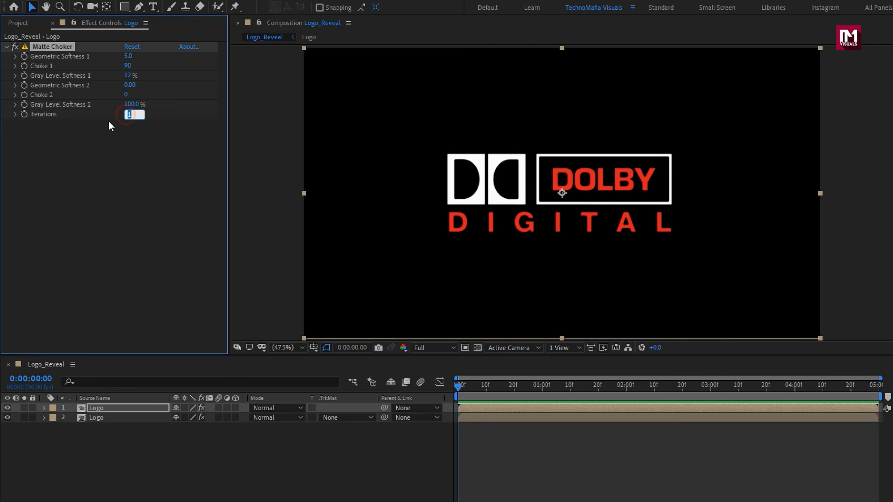
{"action": "type", "text": "2"}
{"action": "key", "text": "Return"}
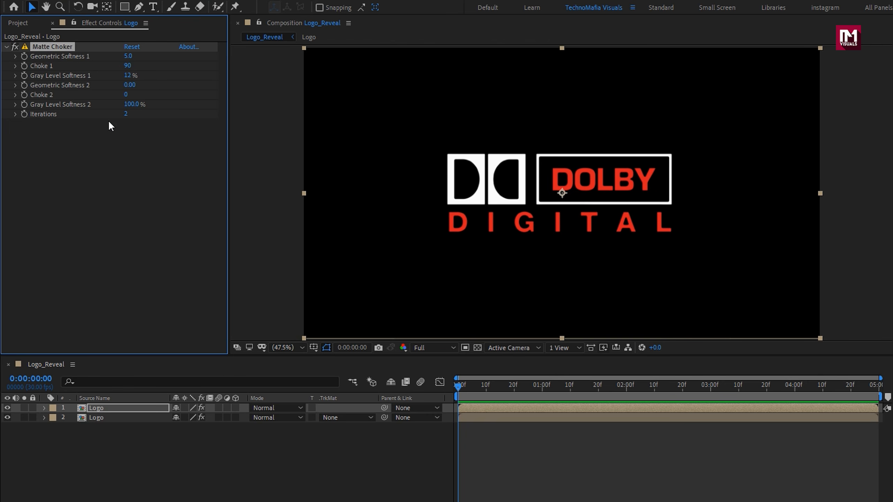
Pre-compose both Logo layers into a new composition named Logo_matte
{"action": "left_click", "coordinate": [131, 418], "text": "shift"}
{"action": "right_click", "coordinate": [120, 403]}
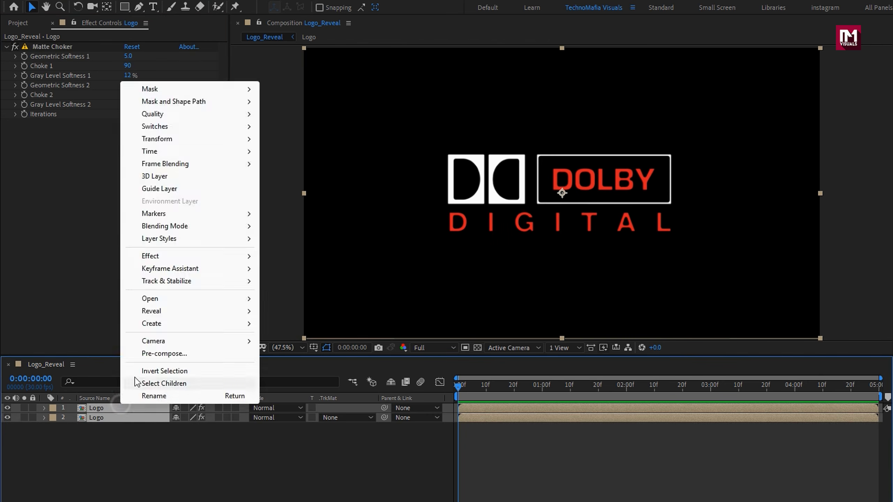
{"action": "left_click", "coordinate": [148, 354]}
{"action": "type", "text": "Logo_matte"}
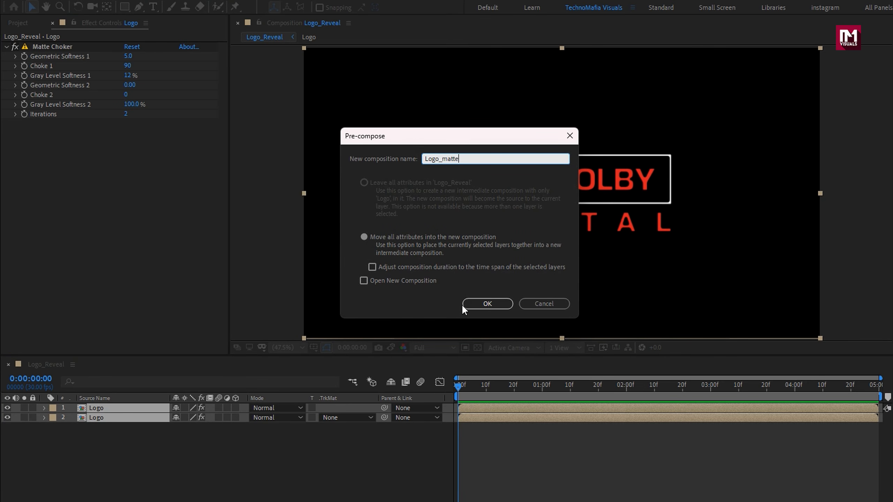
{"action": "left_click", "coordinate": [464, 304]}
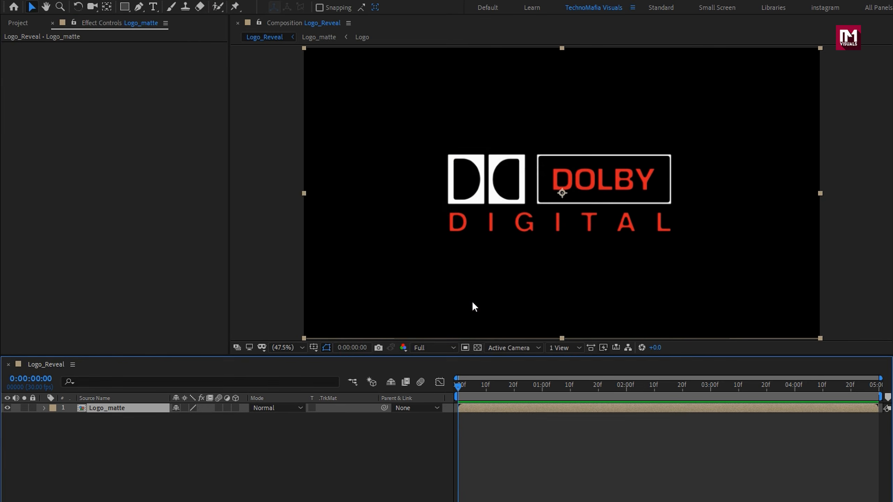
Add Reflection.mov above the Logo_matte layer in the timeline and hide Logo_matte
{"action": "left_click", "coordinate": [19, 23]}
{"action": "left_click_drag", "start_coordinate": [46, 189], "coordinate": [123, 404]}
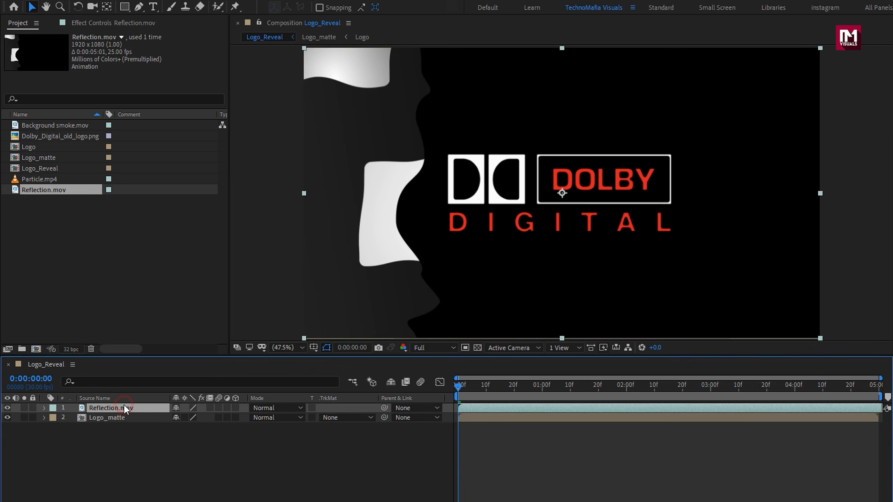
{"action": "left_click", "coordinate": [7, 418]}
Place the Logo composition above Reflection.mov and set Reflection.mov's track matte to Alpha Matte "Logo"
{"action": "left_click", "coordinate": [28, 148]}
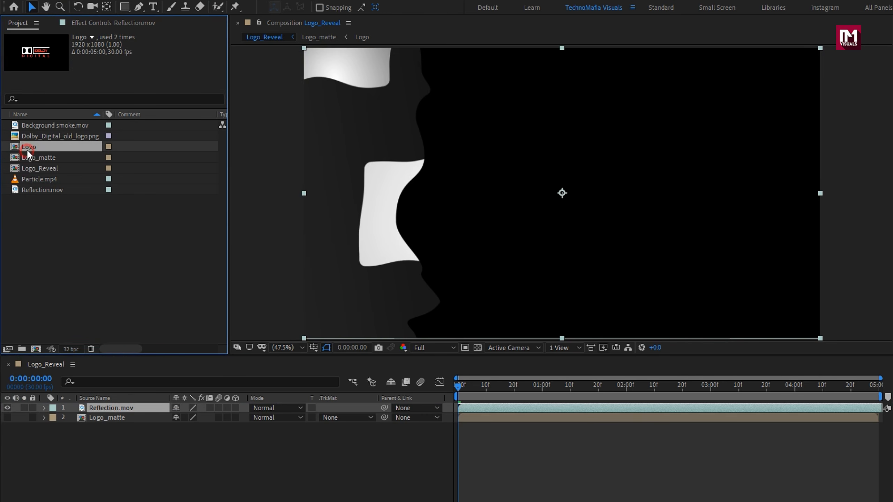
{"action": "left_click_drag", "start_coordinate": [109, 329], "coordinate": [118, 407]}
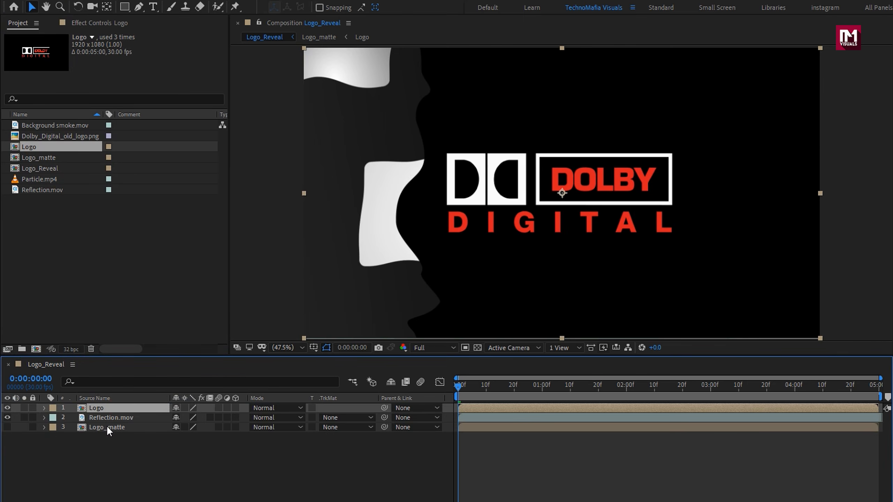
{"action": "left_click", "coordinate": [103, 418]}
{"action": "left_click", "coordinate": [331, 418]}
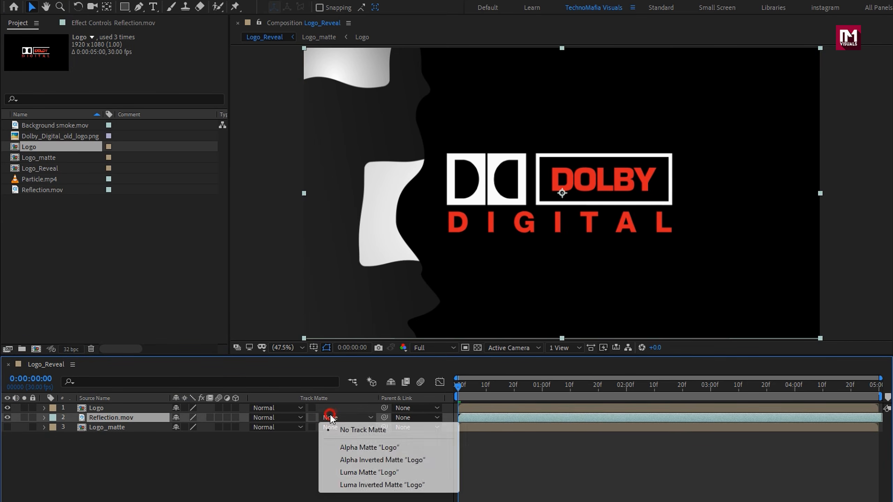
{"action": "left_click", "coordinate": [346, 451]}
Move the current time to 0:00:04:10 and apply the Turbulent Displace and CC Glass effects to Reflection.mov
{"action": "left_click_drag", "start_coordinate": [501, 386], "coordinate": [824, 367]}
{"action": "key", "text": "ctrl+space"}
{"action": "type", "text": "turb"}
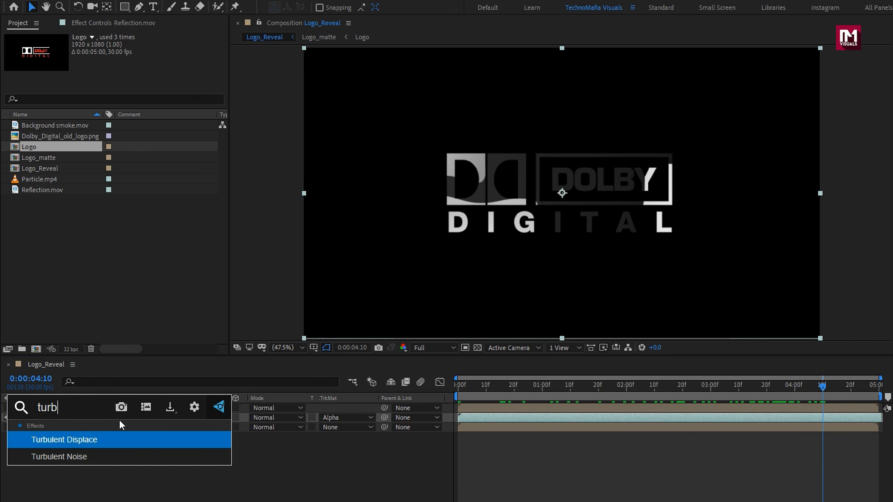
{"action": "key", "text": "Return"}
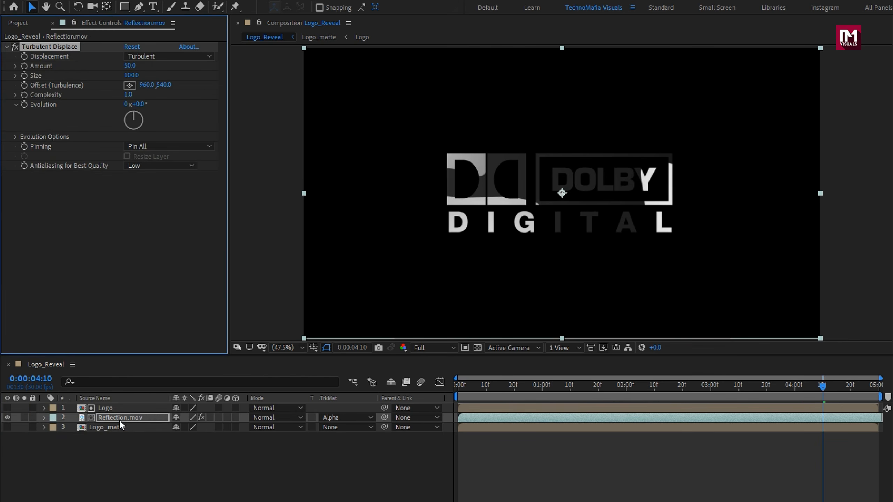
{"action": "key", "text": "ctrl+space"}
{"action": "type", "text": "cc gl"}
{"action": "key", "text": "Return"}
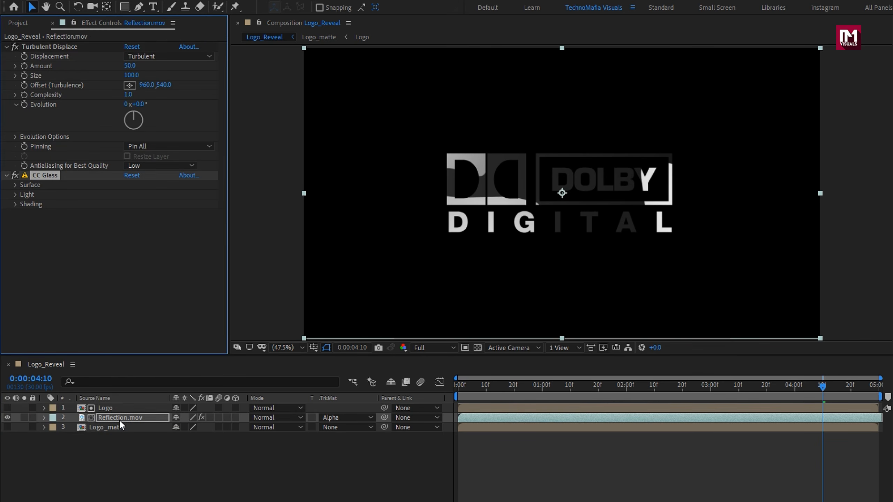
Configure the CC Glass surface with Logo_matte as bump map, Softness 30, Height -30 and Displacement -500
{"action": "left_click", "coordinate": [18, 185]}
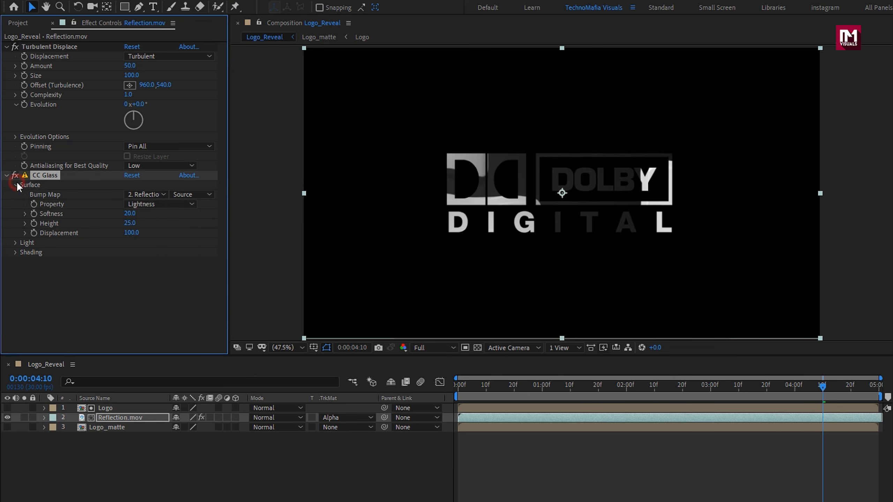
{"action": "left_click", "coordinate": [147, 194]}
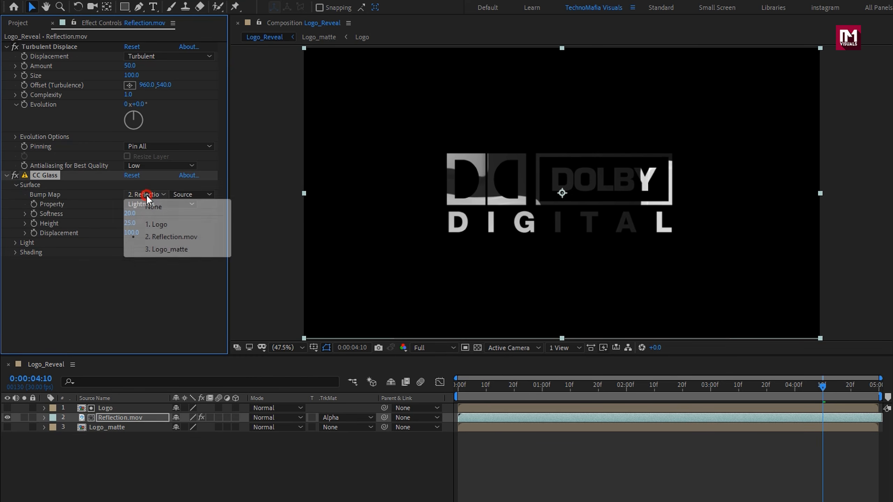
{"action": "left_click", "coordinate": [179, 249]}
{"action": "left_click", "coordinate": [129, 211]}
{"action": "type", "text": "30"}
{"action": "key", "text": "Tab"}
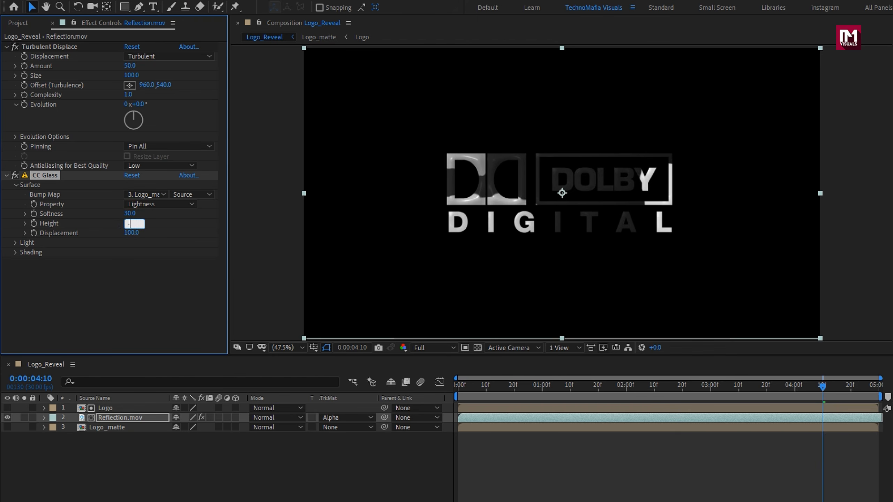
{"action": "type", "text": "-30"}
{"action": "key", "text": "Tab"}
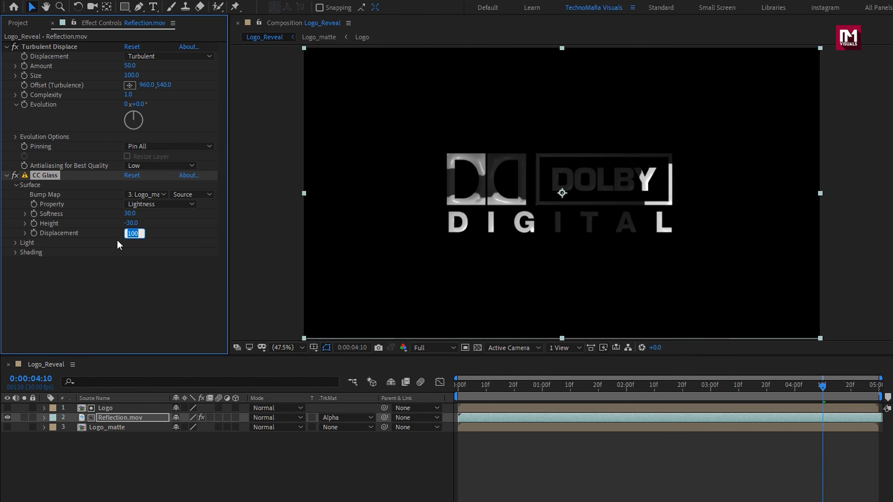
{"action": "type", "text": "-500"}
{"action": "key", "text": "Return"}
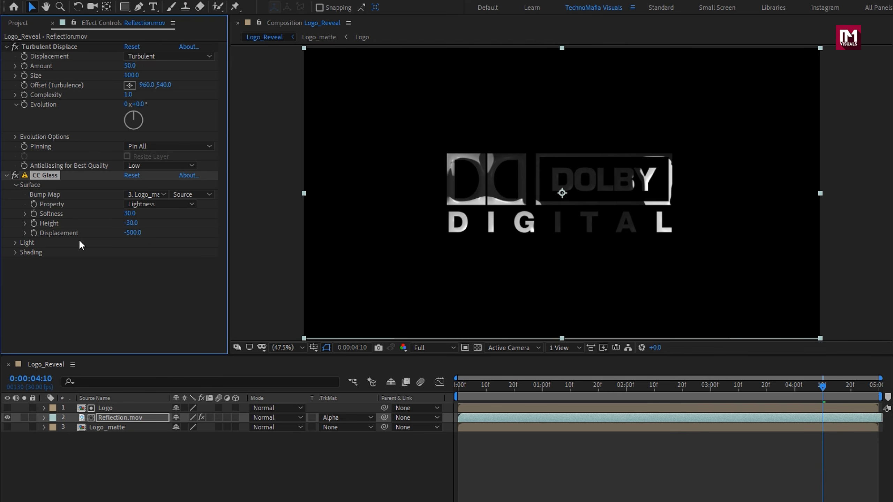
Change the CC Glass light type to Point Light and collapse the settings of both applied effects
{"action": "left_click", "coordinate": [16, 242]}
{"action": "left_click", "coordinate": [171, 282]}
{"action": "left_click", "coordinate": [180, 305]}
{"action": "left_click", "coordinate": [6, 176]}
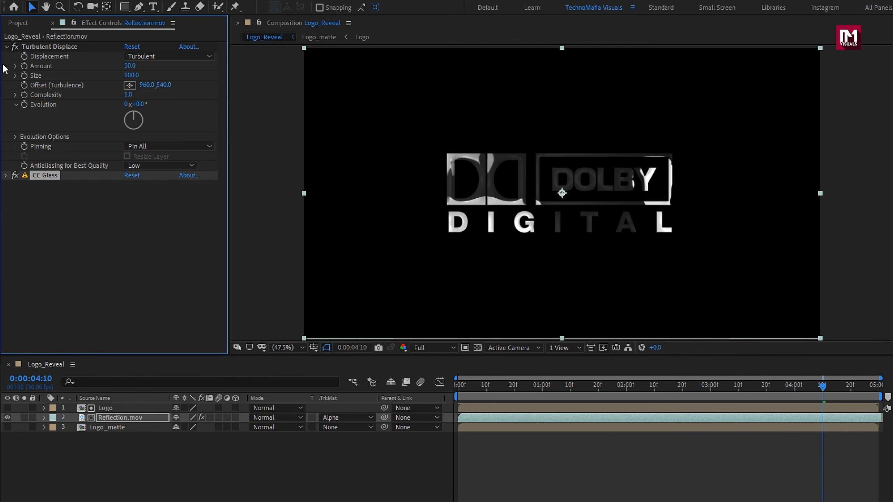
{"action": "left_click", "coordinate": [5, 46]}
Apply CC Blobbylize to Reflection.mov, using Logo_matte as the blob layer and Alpha as the property
{"action": "key", "text": "ctrl+space"}
{"action": "type", "text": "cc bl"}
{"action": "key", "text": "Return"}
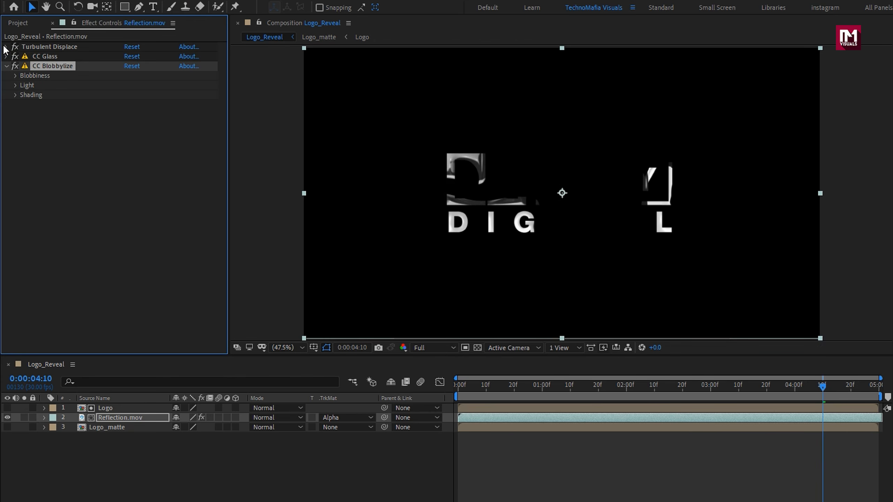
{"action": "left_click", "coordinate": [19, 76]}
{"action": "left_click", "coordinate": [15, 76]}
{"action": "left_click", "coordinate": [147, 85]}
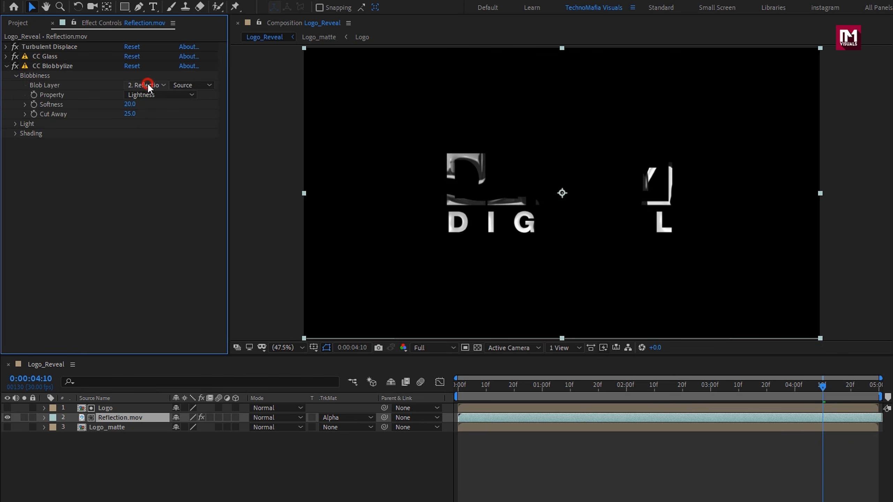
{"action": "left_click", "coordinate": [156, 141]}
{"action": "left_click", "coordinate": [140, 94]}
{"action": "left_click", "coordinate": [157, 141]}
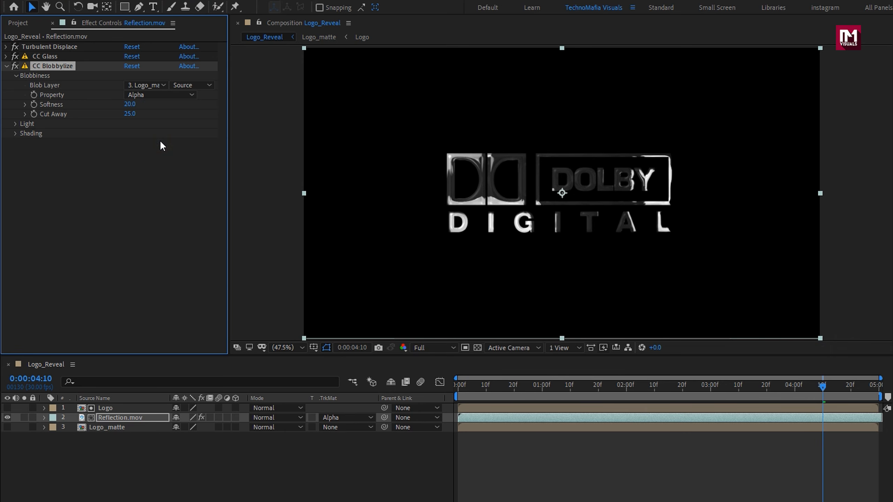
Set the CC Blobbylize Softness to 6 and Cut Away to 3
{"action": "left_click", "coordinate": [129, 104]}
{"action": "type", "text": "6"}
{"action": "key", "text": "Return"}
{"action": "type", "text": "3"}
{"action": "key", "text": "Return"}
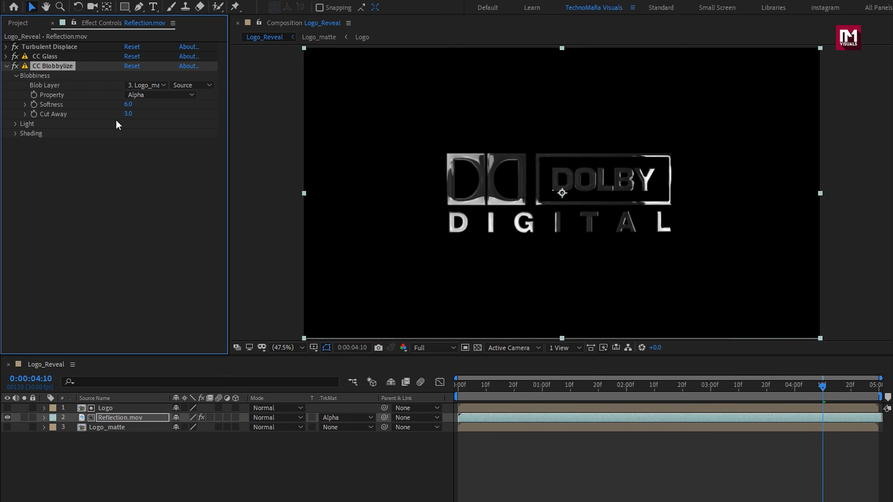
Switch the CC Blobbylize light to Point Light and reposition it above and left of the logo at about 421, 234
{"action": "left_click", "coordinate": [15, 123]}
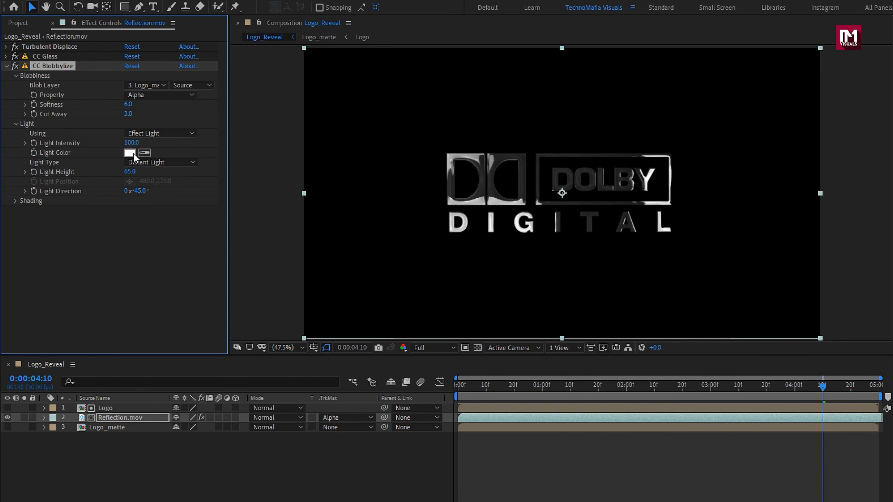
{"action": "left_click_drag", "start_coordinate": [139, 162], "coordinate": [167, 186]}
{"action": "left_click_drag", "start_coordinate": [433, 120], "coordinate": [416, 110]}
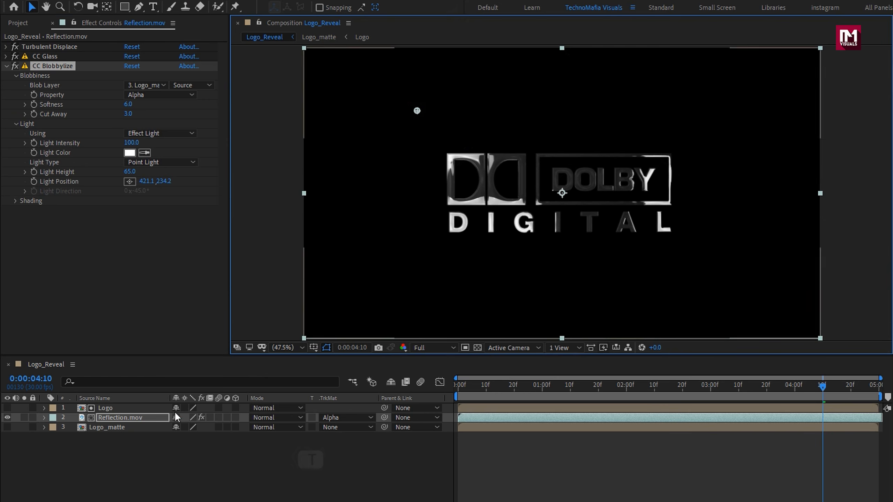
Set the opacity of the Reflection.mov layer to 90%
{"action": "left_click", "coordinate": [138, 419]}
{"action": "key", "text": "t"}
{"action": "left_click", "coordinate": [173, 424]}
{"action": "type", "text": "90"}
{"action": "key", "text": "Return"}
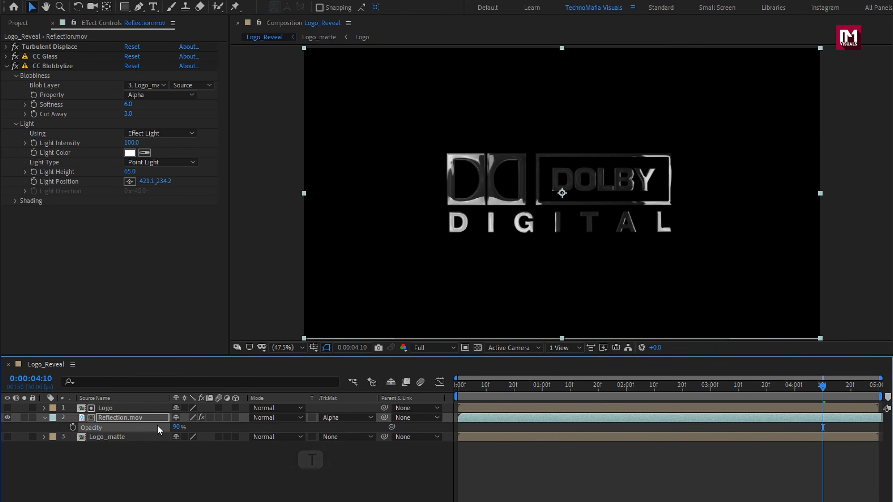
{"action": "left_click", "coordinate": [44, 418]}
Add Logo and then Reflection.mov on top of the layer stack, and set that Logo's track matte to Alpha Matte "Reflection.mov"
{"action": "left_click", "coordinate": [16, 24]}
{"action": "left_click_drag", "start_coordinate": [33, 155], "coordinate": [133, 407]}
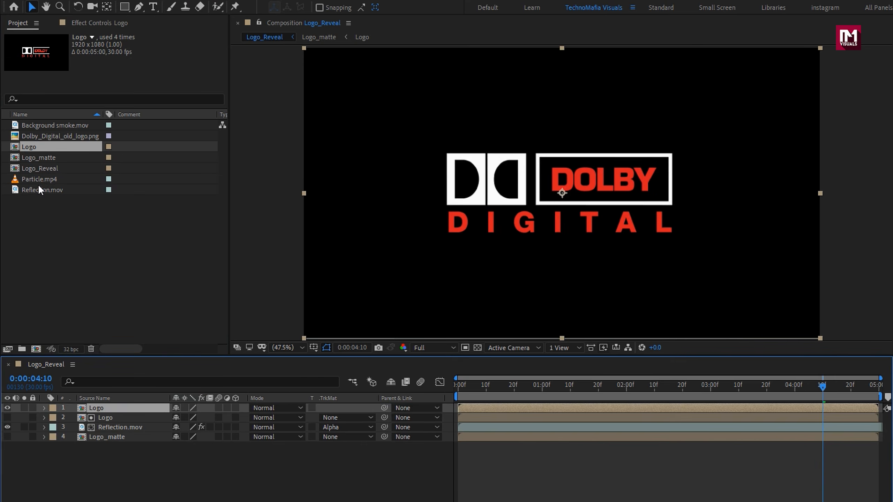
{"action": "left_click_drag", "start_coordinate": [39, 186], "coordinate": [119, 403]}
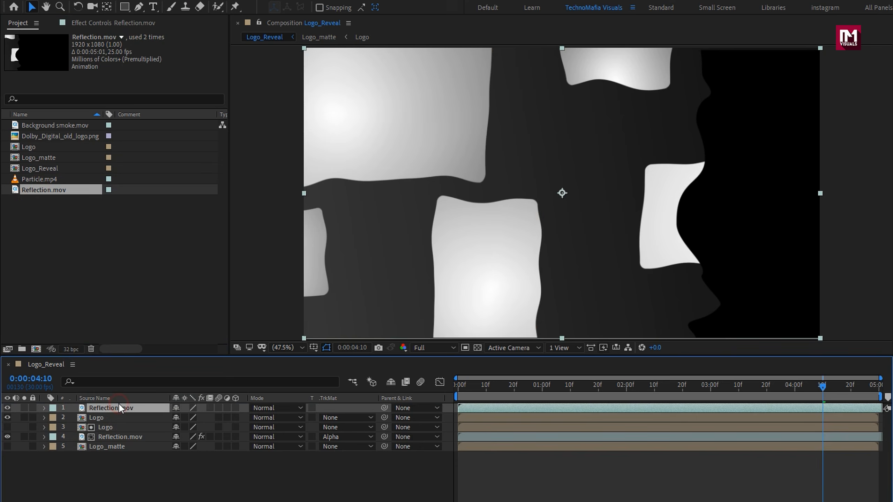
{"action": "left_click", "coordinate": [120, 417]}
{"action": "left_click", "coordinate": [323, 419]}
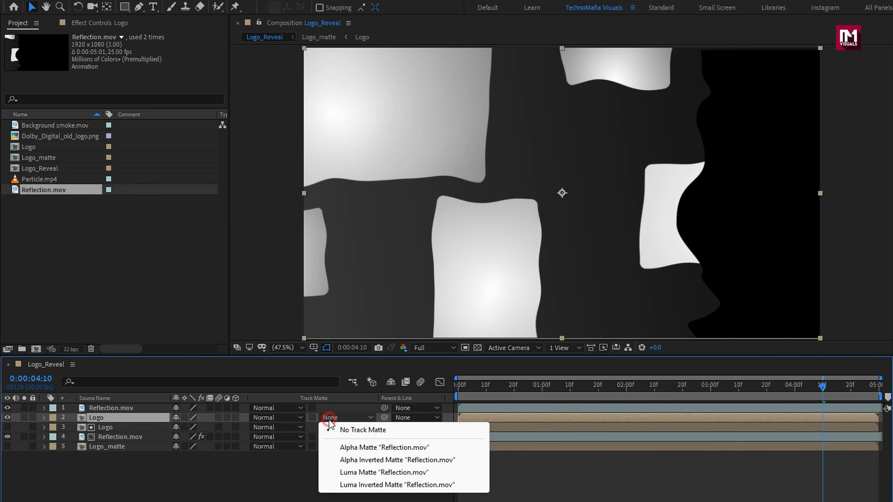
{"action": "left_click", "coordinate": [364, 449]}
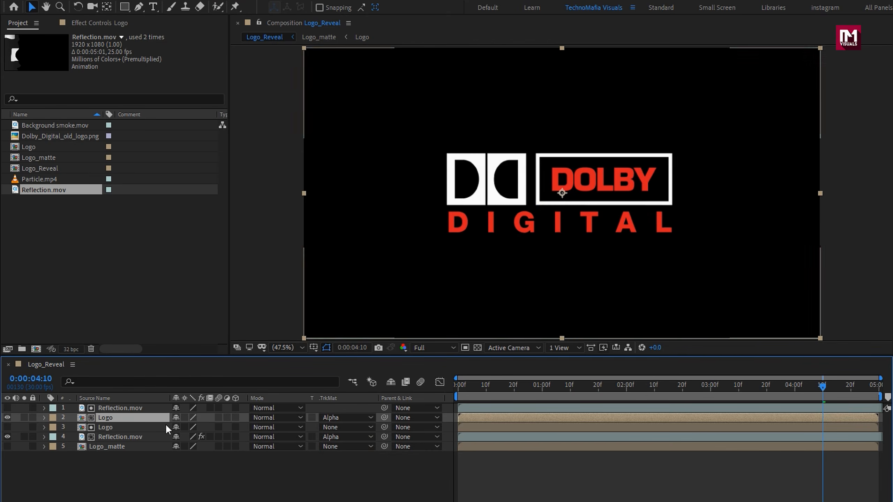
Set the upper Logo layer's blending mode to Overlay and preview the reveal up to 0:00:02:15
{"action": "left_click", "coordinate": [253, 418]}
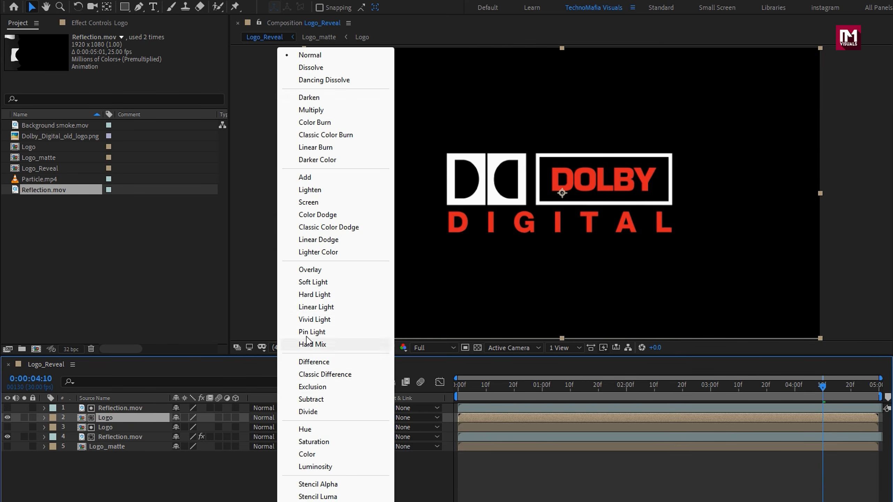
{"action": "left_click", "coordinate": [305, 271]}
{"action": "left_click_drag", "start_coordinate": [475, 386], "coordinate": [666, 387]}
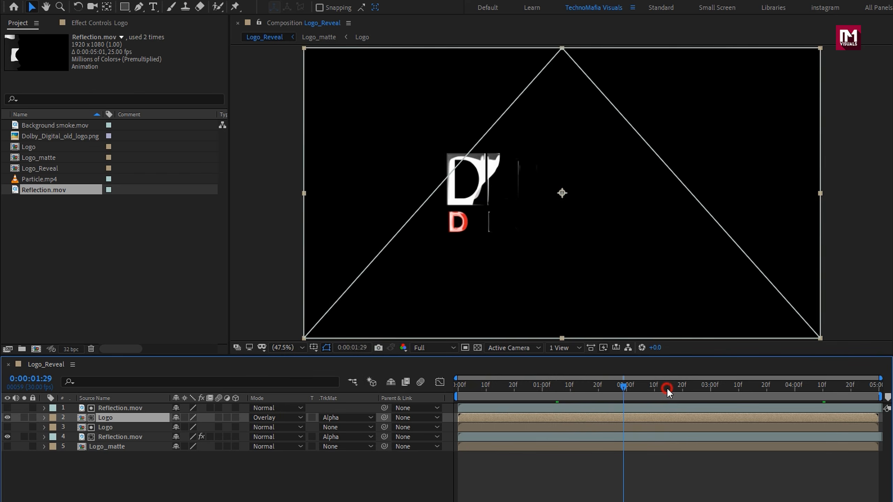
Pre-compose all five layers into a new composition named Glossy_Logo
{"action": "left_click_drag", "start_coordinate": [139, 469], "coordinate": [118, 408]}
{"action": "right_click", "coordinate": [119, 408]}
{"action": "left_click", "coordinate": [148, 354]}
{"action": "type", "text": "Glossy_Logo"}
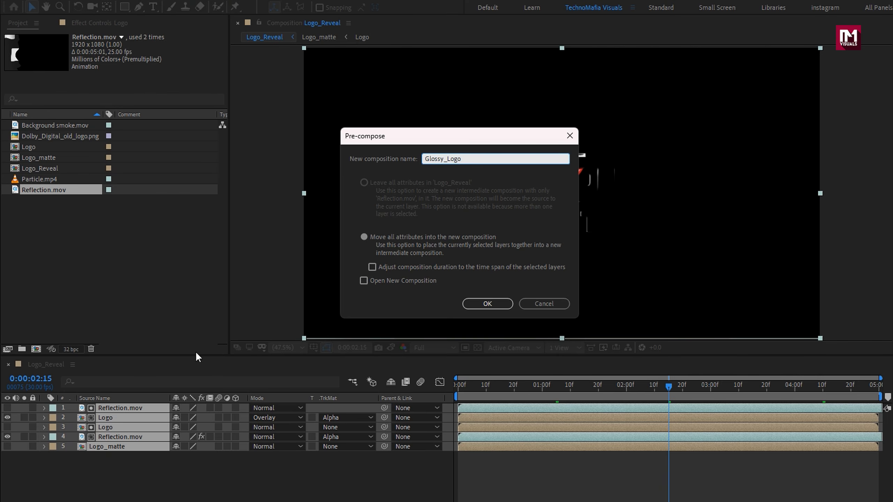
{"action": "left_click", "coordinate": [475, 303]}
Add Background smoke.mov above Glossy_Logo and set its blending mode to Screen
{"action": "left_click_drag", "start_coordinate": [43, 126], "coordinate": [129, 405]}
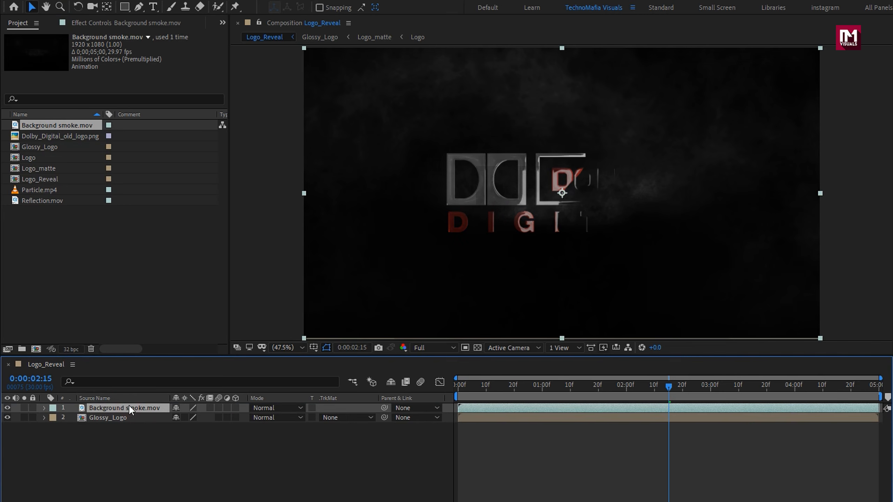
{"action": "left_click", "coordinate": [274, 406]}
{"action": "left_click", "coordinate": [292, 201]}
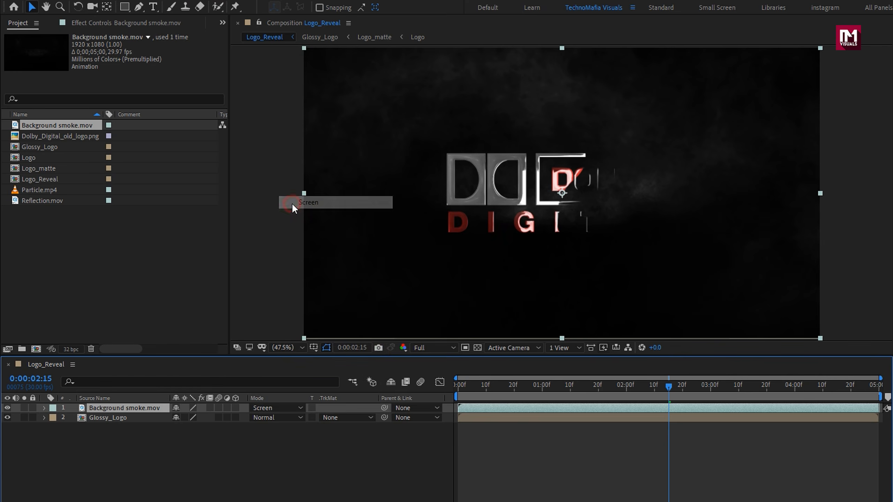
Make the Background smoke.mov and Glossy_Logo layers 3D
{"action": "left_click", "coordinate": [236, 409]}
{"action": "left_click", "coordinate": [236, 417]}
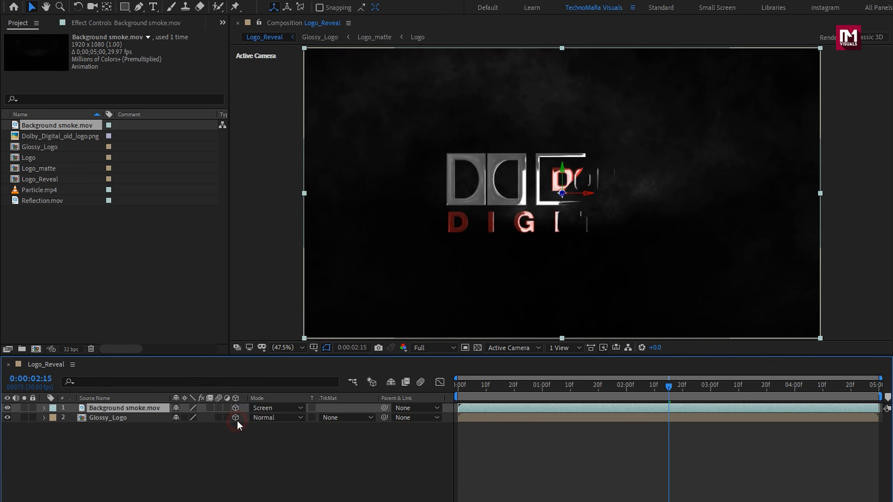
Add a two-node camera with the 35mm preset to the Logo_Reveal composition
{"action": "right_click", "coordinate": [221, 436]}
{"action": "mouse_move", "coordinate": [254, 308]}
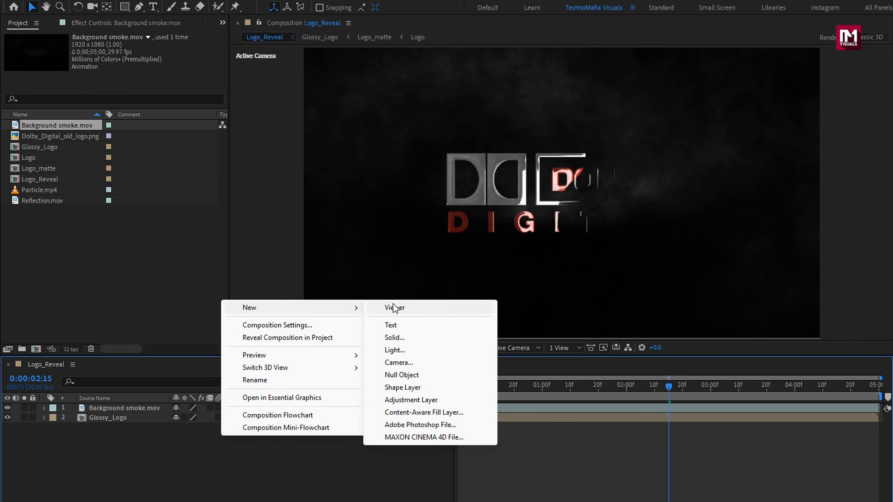
{"action": "left_click", "coordinate": [394, 362]}
{"action": "left_click", "coordinate": [588, 365]}
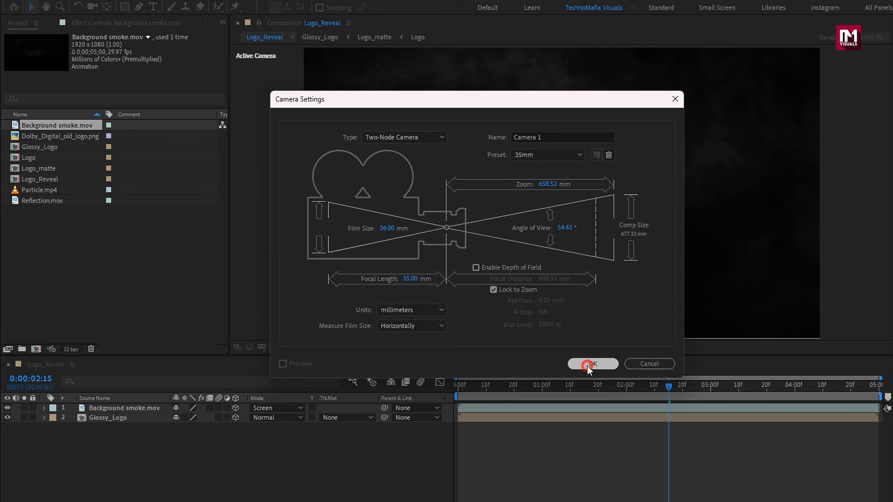
Add a null object, make it 3D, and parent Camera 1 to it
{"action": "right_click", "coordinate": [248, 455]}
{"action": "mouse_move", "coordinate": [364, 329]}
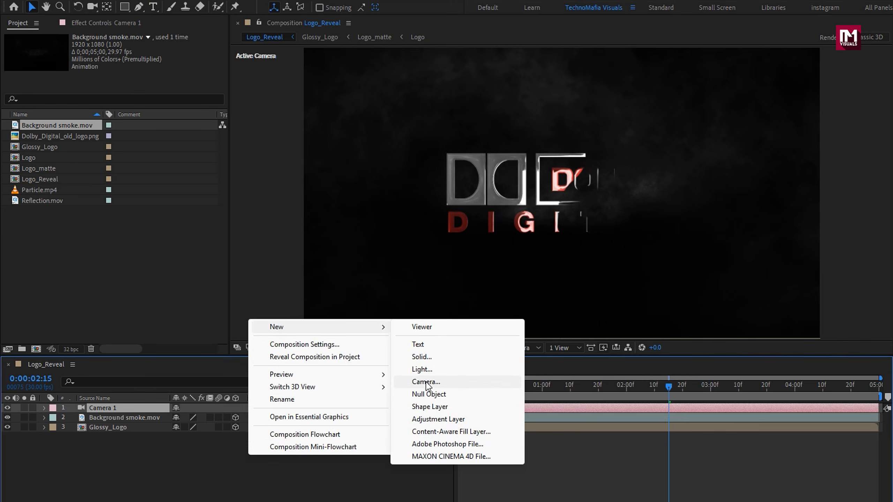
{"action": "left_click", "coordinate": [426, 393]}
{"action": "left_click", "coordinate": [235, 408]}
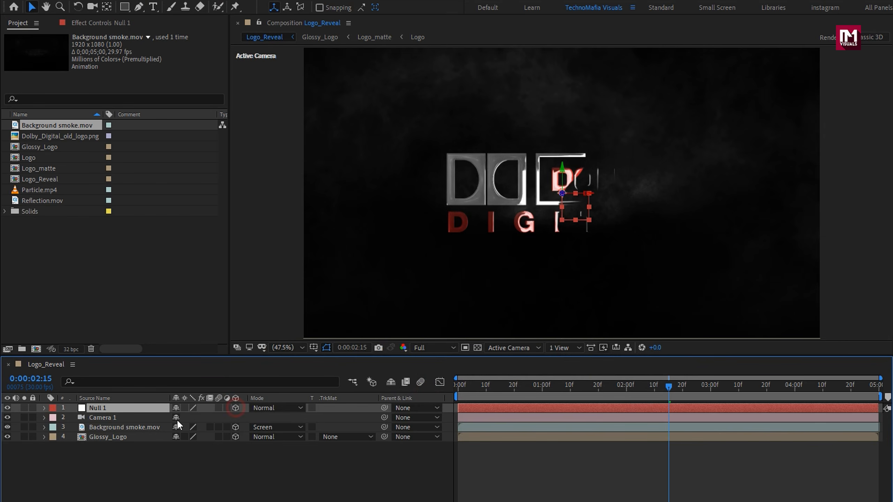
{"action": "left_click", "coordinate": [137, 418]}
{"action": "left_click", "coordinate": [402, 418]}
{"action": "left_click", "coordinate": [420, 441]}
Keyframe the null's position from 960, 540, 0 at the start to 960, 540, 411 at 0:00:04:29
{"action": "left_click", "coordinate": [133, 408]}
{"action": "key", "text": "p"}
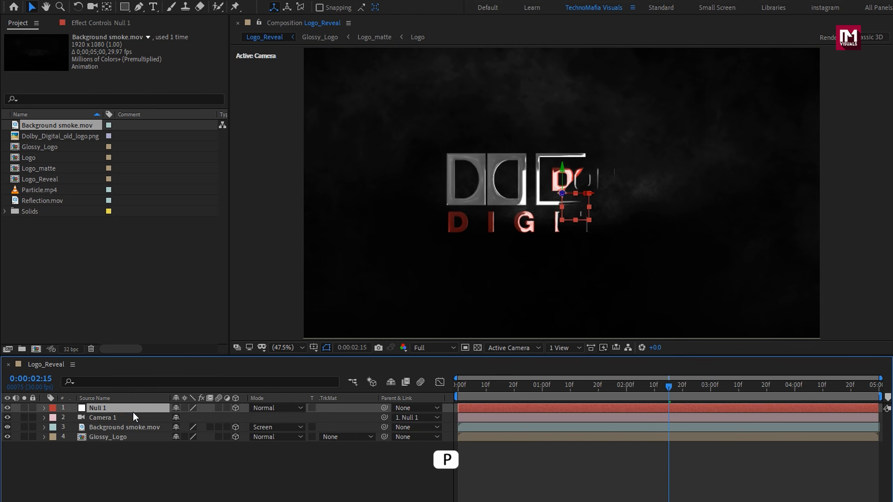
{"action": "left_click", "coordinate": [458, 385]}
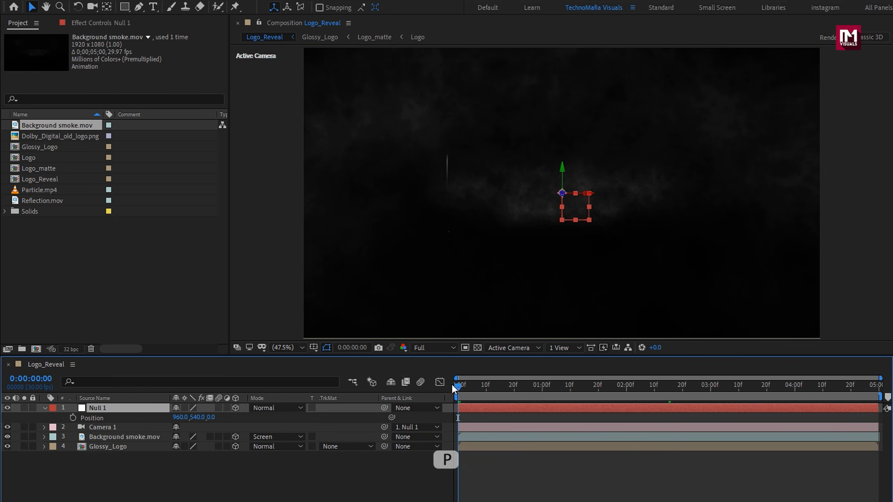
{"action": "left_click", "coordinate": [73, 418]}
{"action": "left_click", "coordinate": [879, 386]}
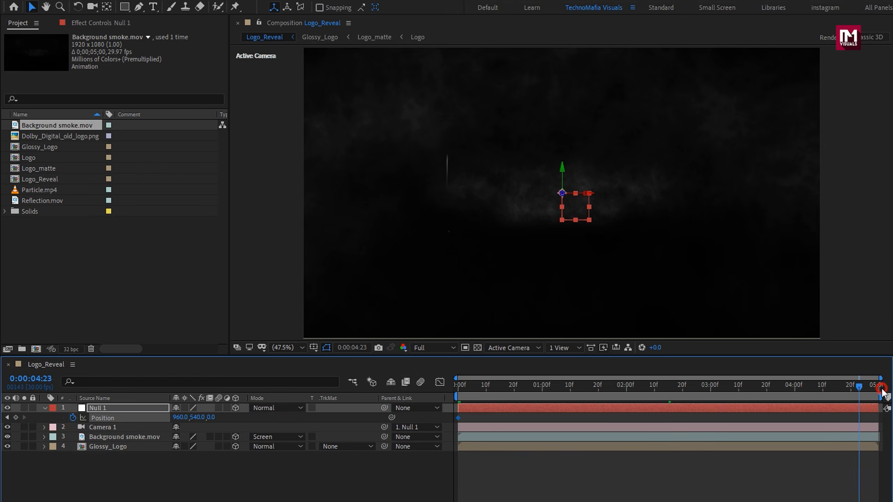
{"action": "left_click_drag", "start_coordinate": [211, 417], "coordinate": [436, 414]}
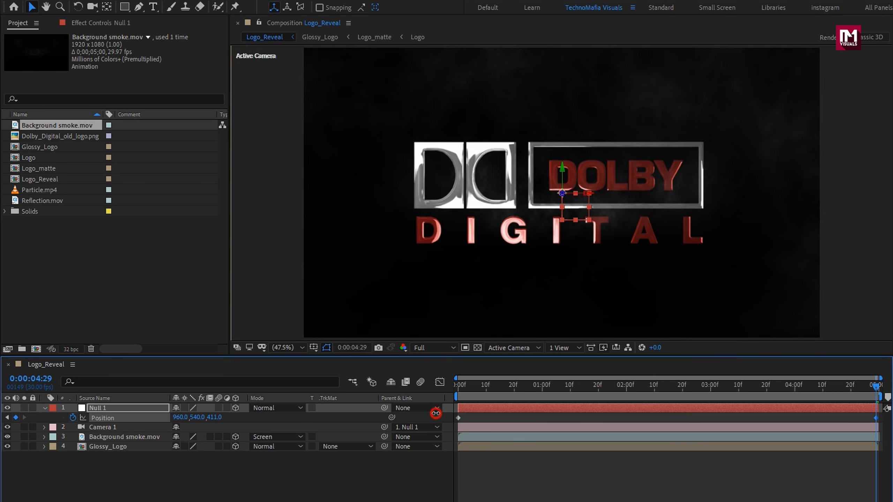
{"action": "left_click", "coordinate": [49, 415]}
{"action": "left_click", "coordinate": [44, 408]}
Add Particle.mp4 as the topmost layer and set its blending mode to Screen
{"action": "left_click_drag", "start_coordinate": [49, 190], "coordinate": [119, 407]}
{"action": "left_click", "coordinate": [661, 387]}
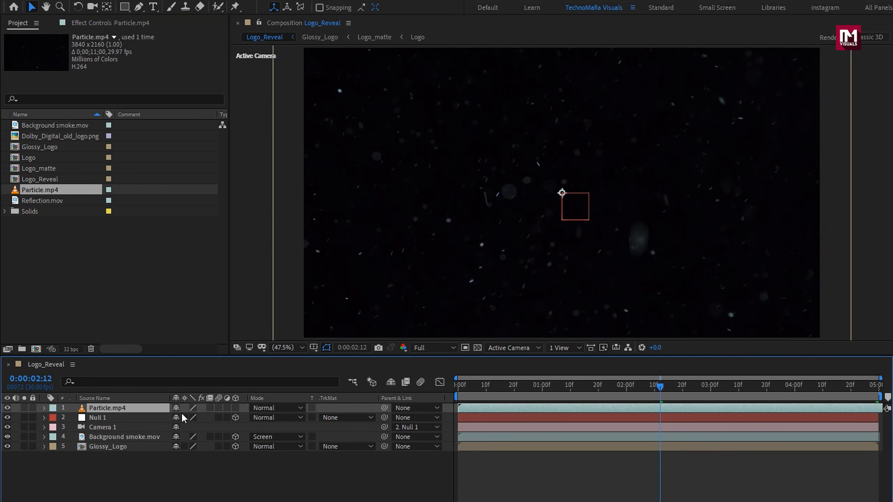
{"action": "left_click", "coordinate": [267, 408]}
{"action": "left_click", "coordinate": [310, 203]}
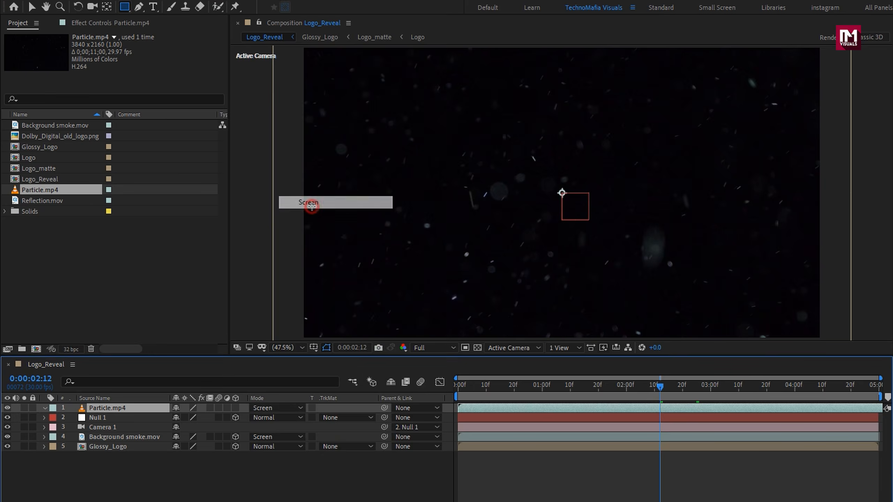
Draw an elliptical mask around the logo on Particle.mp4, with a 443-pixel feather and -25-pixel expansion
{"action": "left_click", "coordinate": [125, 7]}
{"action": "left_click", "coordinate": [166, 35]}
{"action": "left_click_drag", "start_coordinate": [757, 82], "coordinate": [338, 299]}
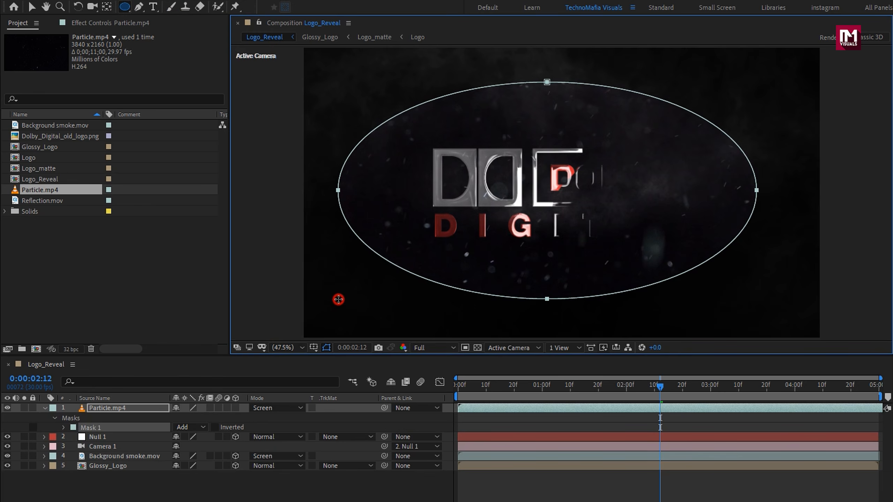
{"action": "left_click", "coordinate": [63, 427]}
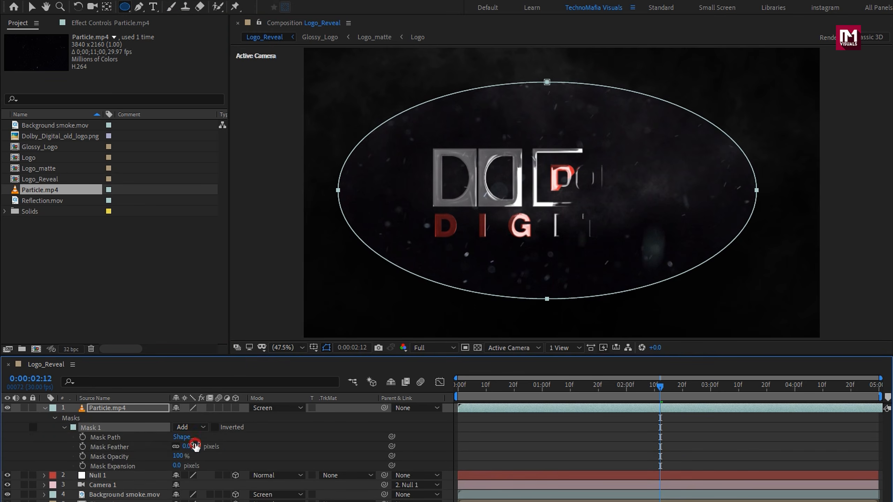
{"action": "left_click_drag", "start_coordinate": [193, 447], "coordinate": [293, 442]}
{"action": "left_click_drag", "start_coordinate": [195, 447], "coordinate": [345, 444]}
{"action": "left_click_drag", "start_coordinate": [176, 466], "coordinate": [165, 465]}
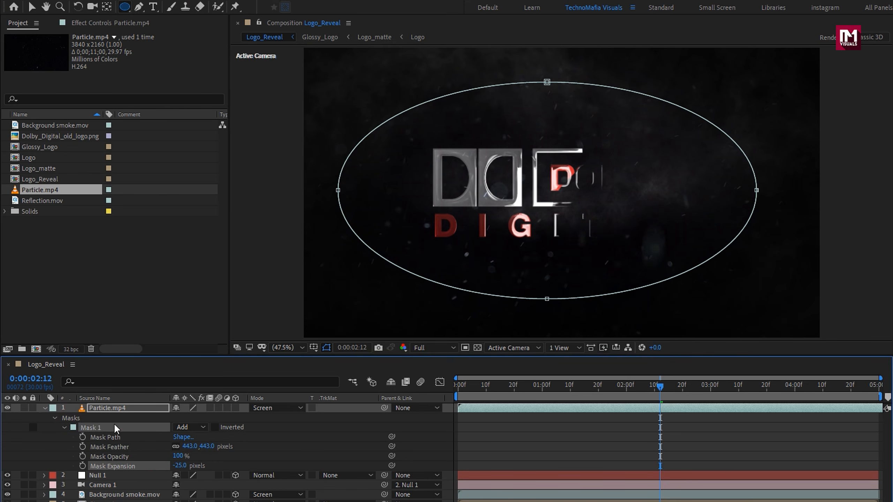
Apply the Tritone effect to Particle.mp4 and set its midtones to white
{"action": "left_click", "coordinate": [94, 410]}
{"action": "key", "text": "ctrl+space"}
{"action": "type", "text": "tri"}
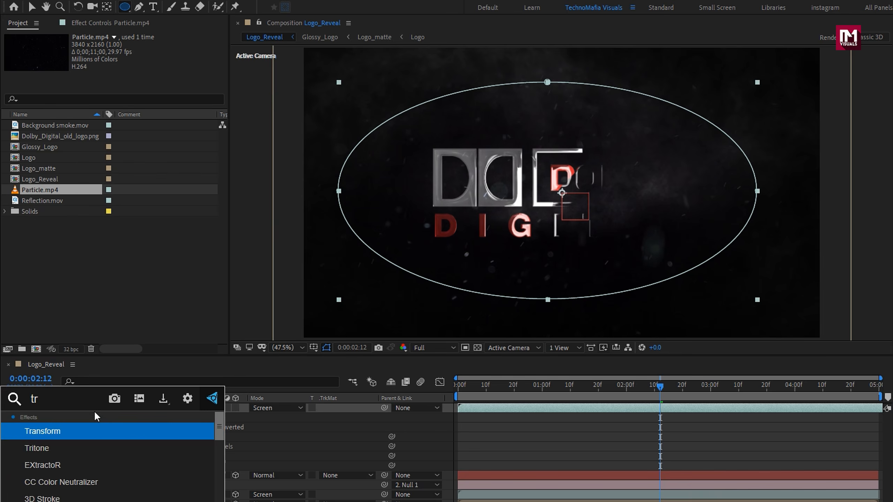
{"action": "key", "text": "Return"}
{"action": "key", "text": "v"}
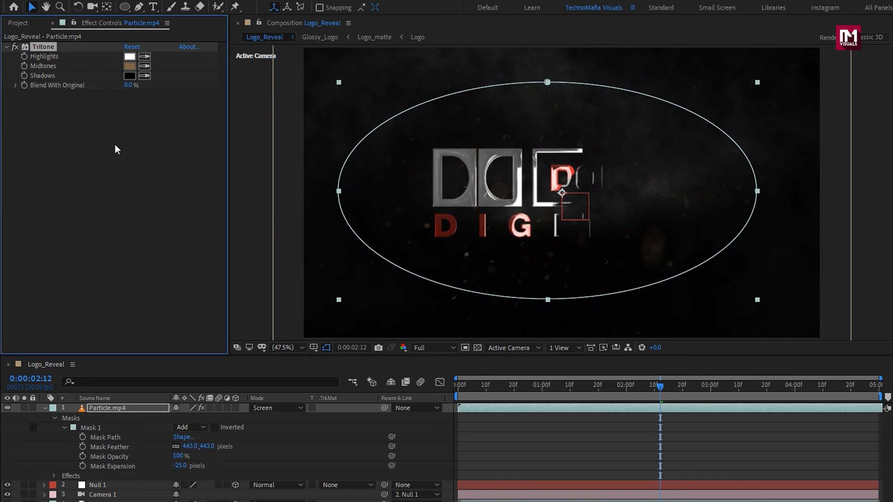
{"action": "left_click", "coordinate": [128, 67]}
{"action": "left_click_drag", "start_coordinate": [130, 183], "coordinate": [2, 155]}
{"action": "left_click", "coordinate": [328, 178]}
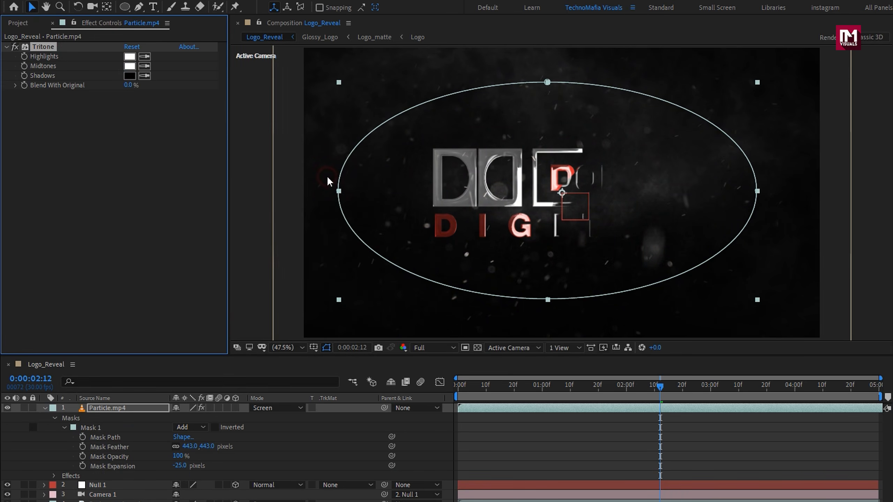
{"action": "left_click", "coordinate": [44, 409]}
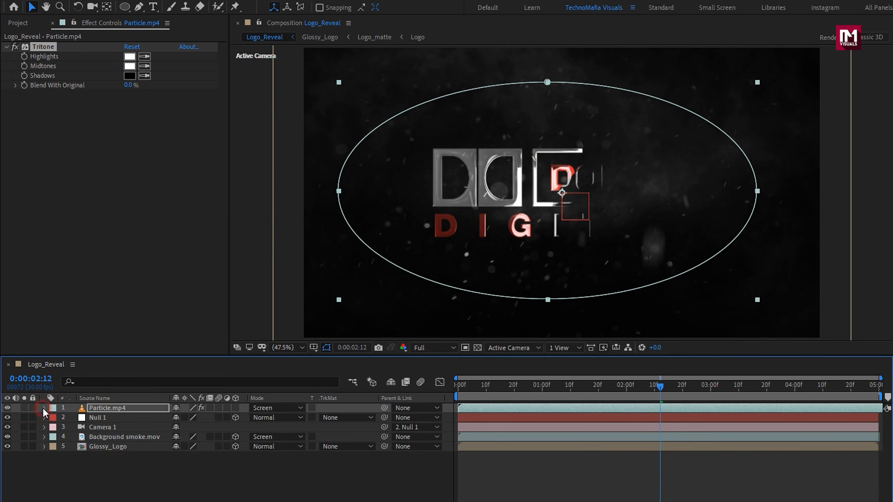
Add an adjustment layer above Particle.mp4
{"action": "left_click", "coordinate": [114, 466]}
{"action": "right_click", "coordinate": [114, 465]}
{"action": "mouse_move", "coordinate": [185, 334]}
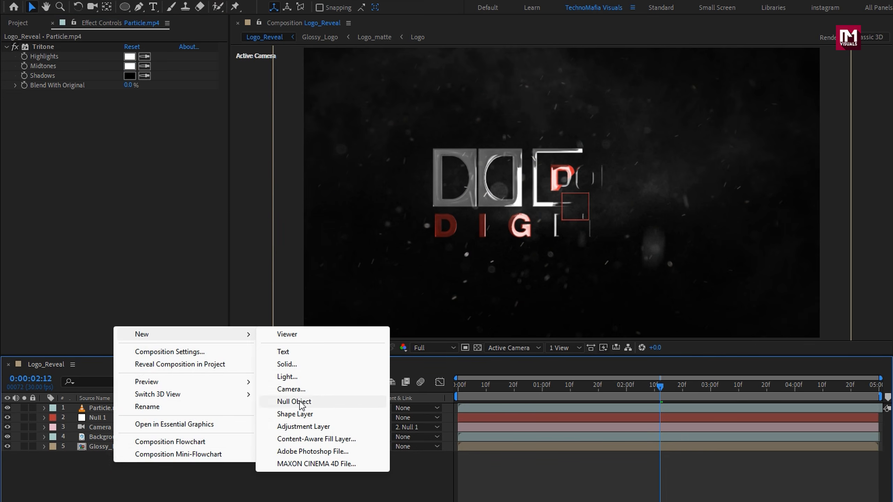
{"action": "left_click", "coordinate": [303, 427]}
Apply Fast Box Blur to the adjustment layer with a blur radius of 1 and 1 iteration
{"action": "key", "text": "ctrl+space"}
{"action": "type", "text": "fas"}
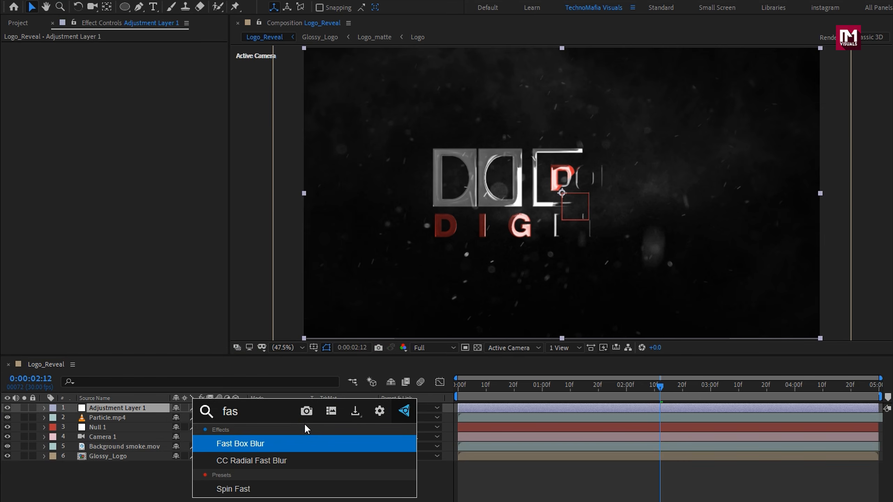
{"action": "key", "text": "Return"}
{"action": "left_click", "coordinate": [133, 57]}
{"action": "type", "text": "1"}
{"action": "key", "text": "Return"}
{"action": "left_click", "coordinate": [126, 65]}
{"action": "type", "text": "1"}
{"action": "key", "text": "Return"}
Apply Sharpen to the adjustment layer with a sharpen amount of 20
{"action": "key", "text": "ctrl+space"}
{"action": "type", "text": "shar"}
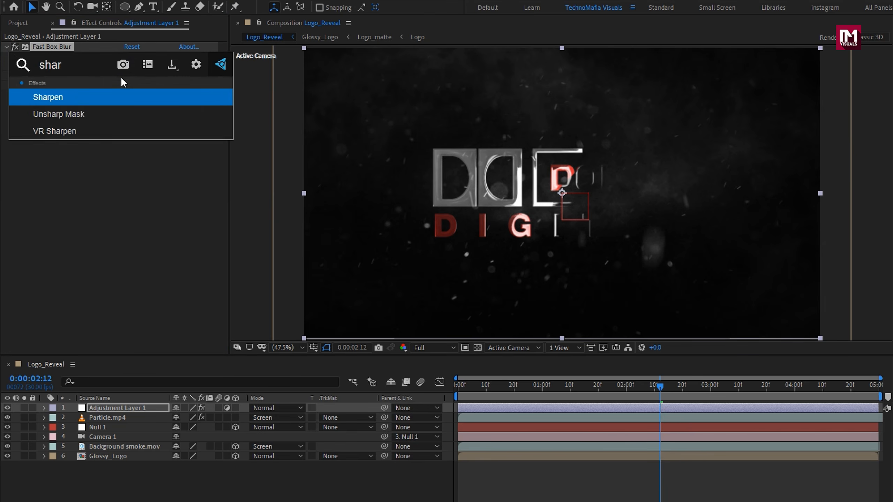
{"action": "key", "text": "Return"}
{"action": "left_click", "coordinate": [128, 104]}
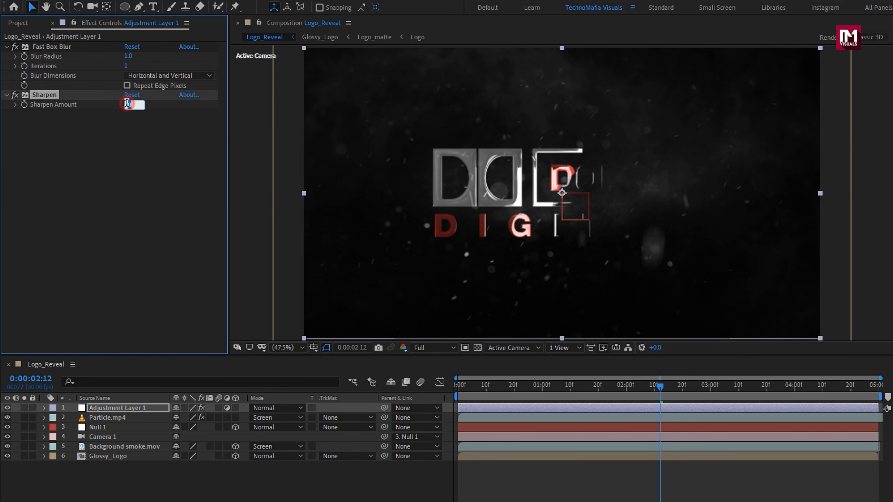
{"action": "type", "text": "2"}
{"action": "key", "text": "Return"}
Apply the Vibrance effect to the adjustment layer and set vibrance to 30
{"action": "key", "text": "ctrl+space"}
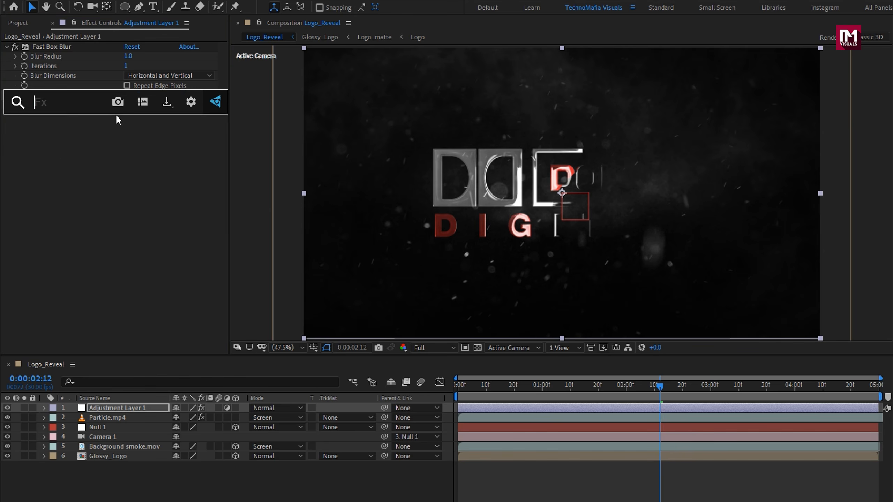
{"action": "type", "text": "vi"}
{"action": "key", "text": "Return"}
{"action": "left_click", "coordinate": [129, 124]}
{"action": "key", "text": "Return"}
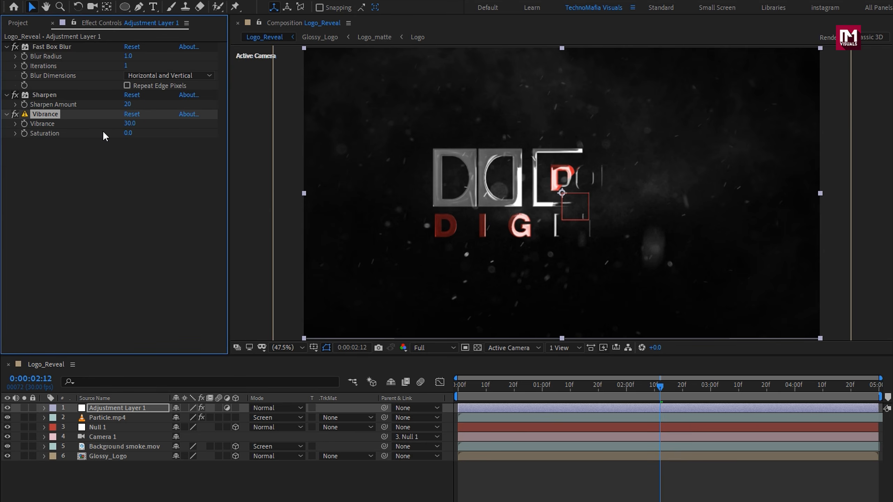
Apply Glow to the adjustment layer with radius 40, intensity 0.2, and Composite Original set to None
{"action": "key", "text": "ctrl+space"}
{"action": "type", "text": "glow"}
{"action": "key", "text": "Return"}
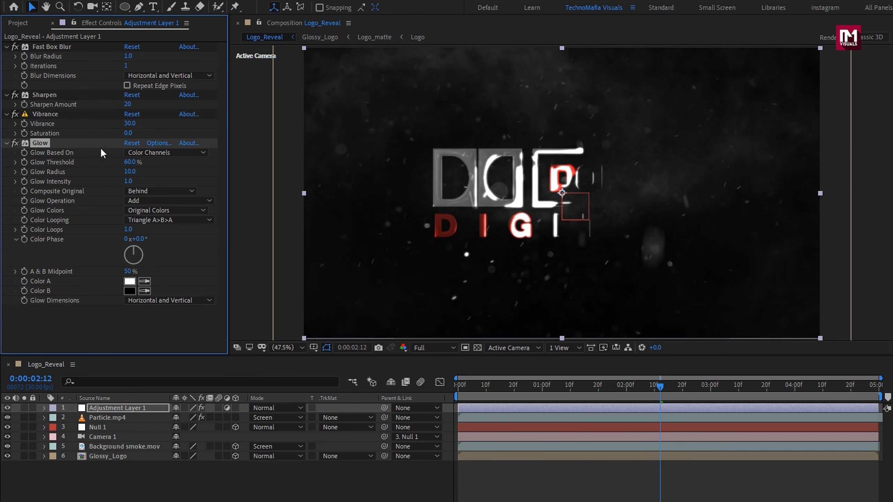
{"action": "left_click", "coordinate": [128, 172]}
{"action": "type", "text": "40"}
{"action": "key", "text": "Tab"}
{"action": "type", "text": "0.2"}
{"action": "key", "text": "Return"}
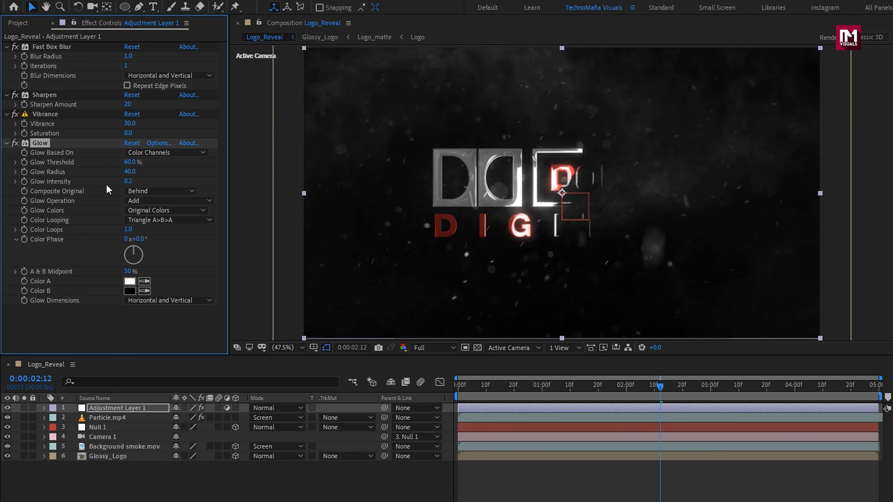
{"action": "left_click", "coordinate": [134, 191]}
{"action": "left_click", "coordinate": [165, 229]}
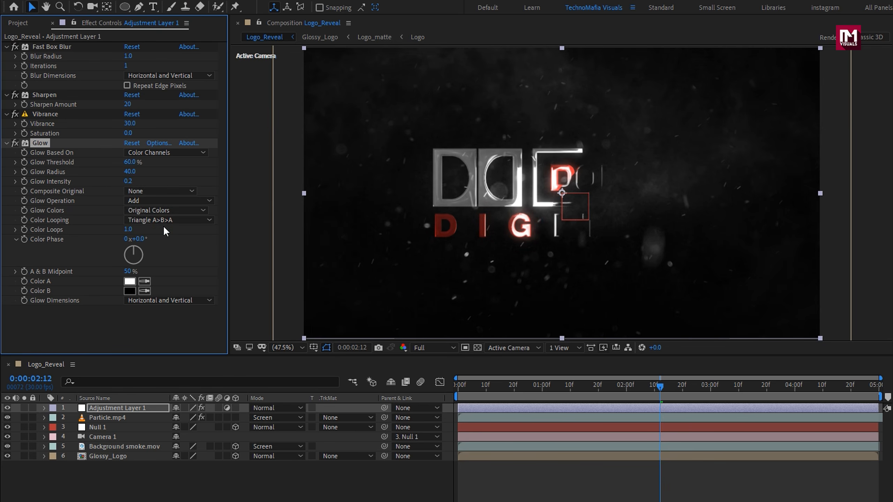
Add a second adjustment layer on top and apply Noise with an amount of 5%
{"action": "left_click", "coordinate": [116, 471]}
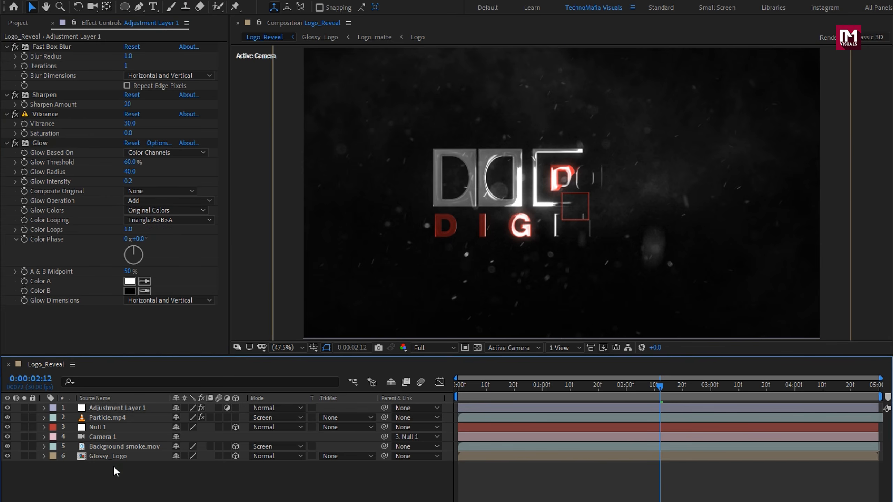
{"action": "right_click", "coordinate": [116, 472]}
{"action": "mouse_move", "coordinate": [151, 339]}
{"action": "left_click", "coordinate": [282, 431]}
{"action": "key", "text": "ctrl+space"}
{"action": "type", "text": "noise"}
{"action": "key", "text": "Return"}
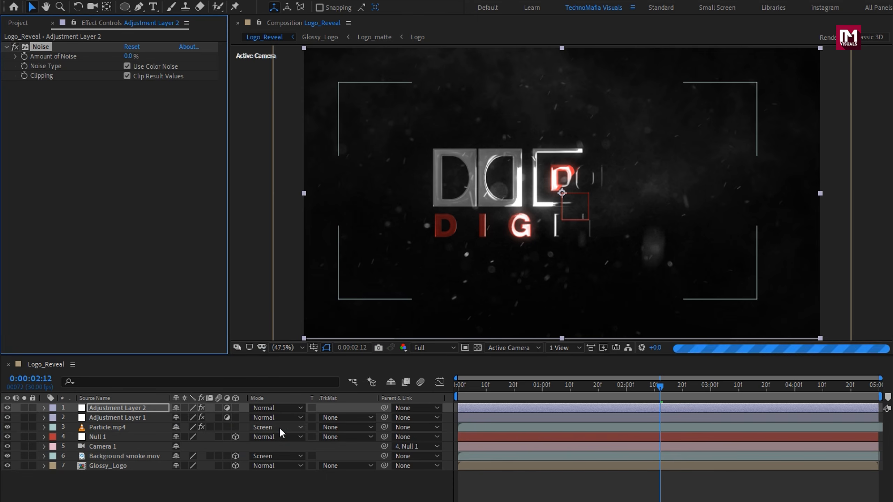
{"action": "left_click", "coordinate": [129, 56]}
{"action": "key", "text": "Return"}
Apply Curves to Adjustment Layer 2, lowering the shadows slightly and raising the highlights a little
{"action": "key", "text": "ctrl+space"}
{"action": "type", "text": "curv"}
{"action": "key", "text": "Return"}
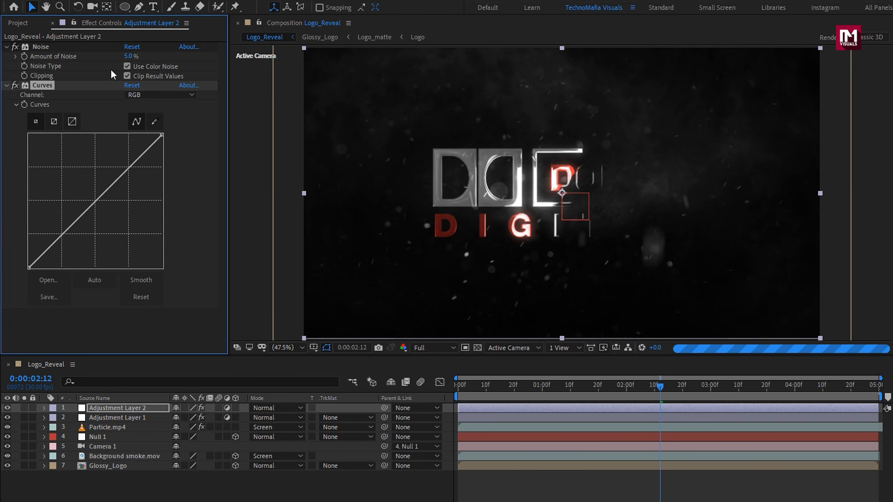
{"action": "left_click_drag", "start_coordinate": [47, 251], "coordinate": [47, 255]}
{"action": "left_click_drag", "start_coordinate": [137, 167], "coordinate": [133, 163]}
Apply the Exposure effect to Adjustment Layer 2 and set its master exposure to 1
{"action": "key", "text": "ctrl+space"}
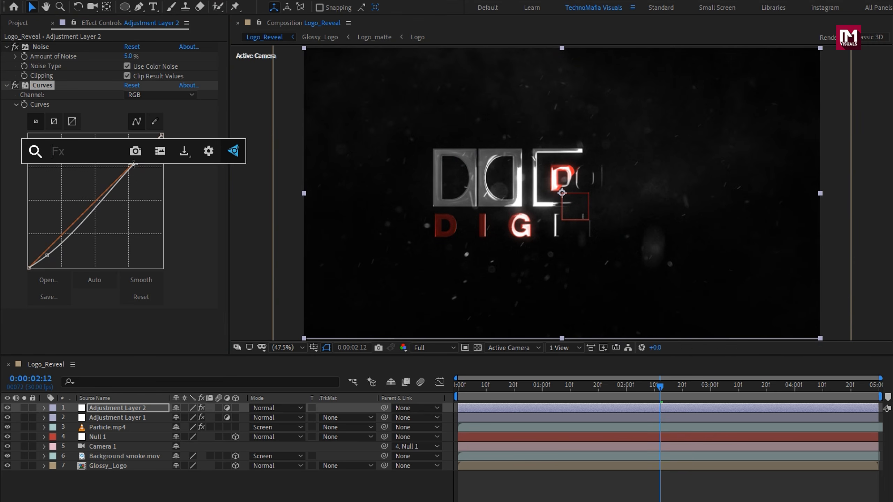
{"action": "type", "text": "exp"}
{"action": "key", "text": "Return"}
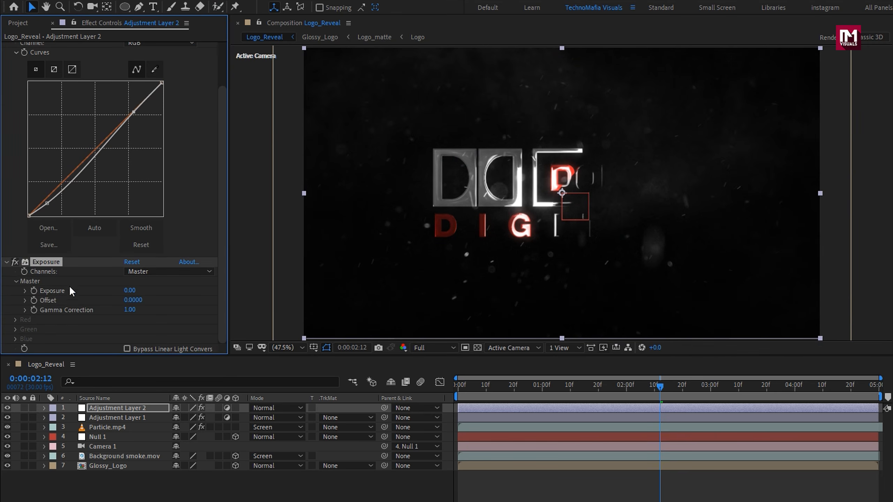
{"action": "type", "text": "1"}
{"action": "key", "text": "Return"}
Add a third adjustment layer on top and apply Fast Box Blur with 1 iteration
{"action": "right_click", "coordinate": [160, 486]}
{"action": "mouse_move", "coordinate": [188, 366]}
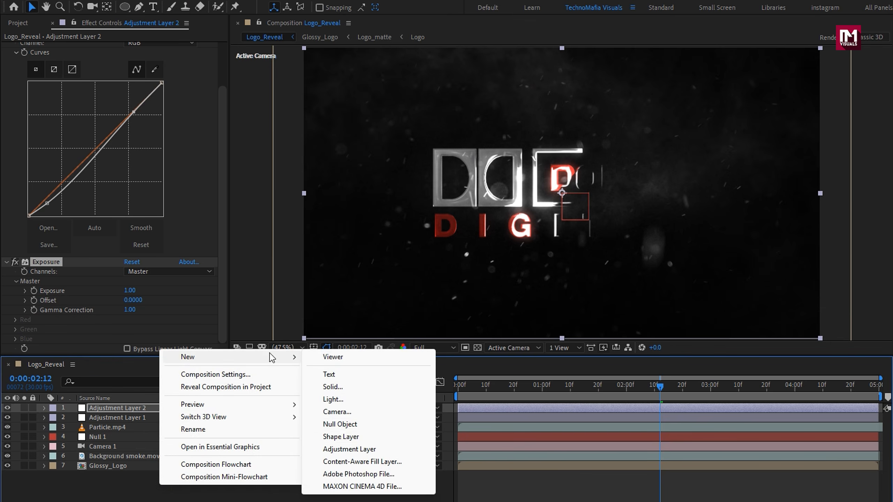
{"action": "left_click", "coordinate": [357, 451]}
{"action": "key", "text": "ctrl+space"}
{"action": "type", "text": "Fast"}
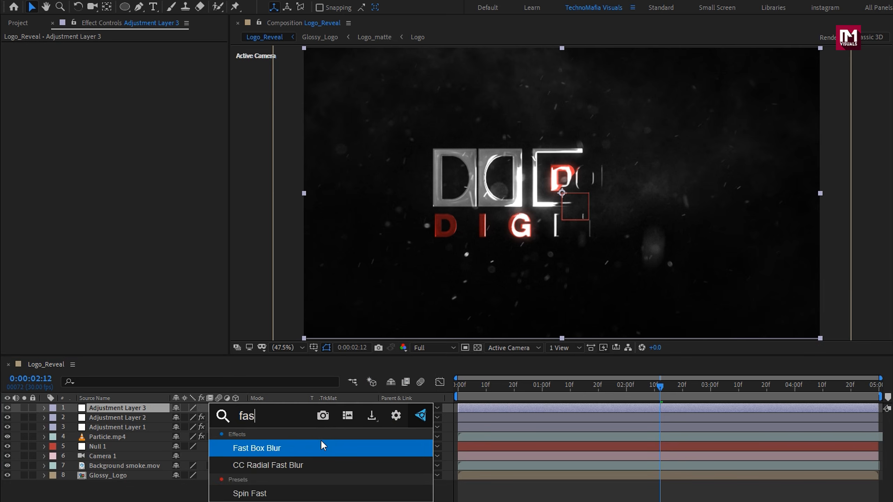
{"action": "key", "text": "Return"}
{"action": "left_click_drag", "start_coordinate": [127, 65], "coordinate": [116, 70]}
Keyframe the blur radius on Adjustment Layer 3 from 20 at the start to 0 at about 0:00:01:00
{"action": "left_click", "coordinate": [542, 385]}
{"action": "left_click", "coordinate": [24, 56]}
{"action": "left_click", "coordinate": [458, 387]}
{"action": "left_click", "coordinate": [128, 57]}
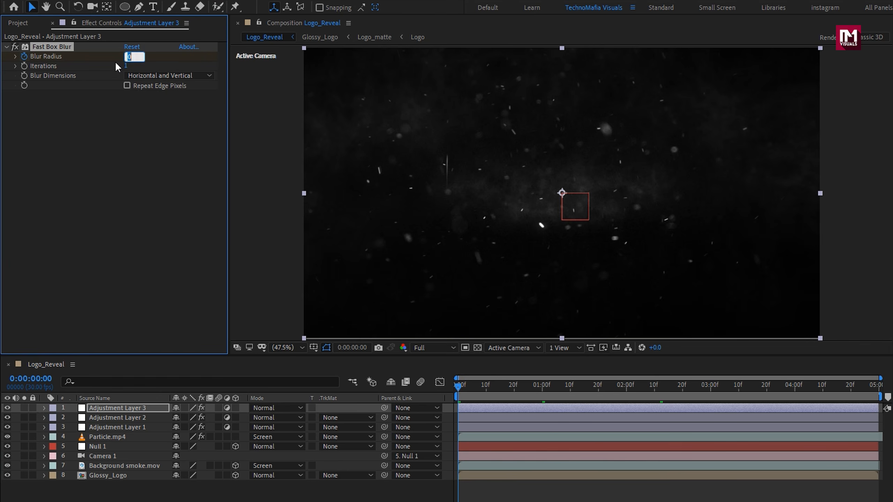
{"action": "type", "text": "20"}
{"action": "key", "text": "Return"}
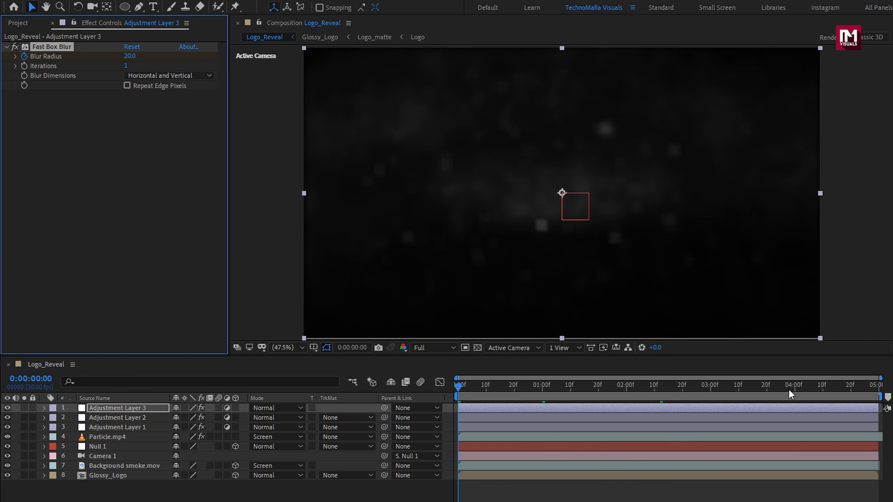
Add a Blur Radius keyframe on Adjustment Layer 3 at 0:00:04:00, keeping the radius at 0
{"action": "left_click", "coordinate": [794, 386]}
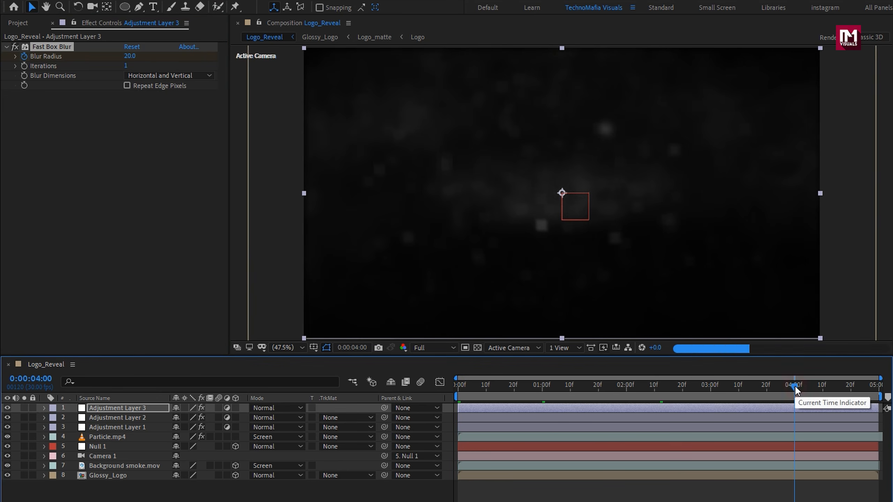
{"action": "left_click", "coordinate": [158, 409]}
{"action": "key", "text": "u"}
{"action": "left_click", "coordinate": [15, 427]}
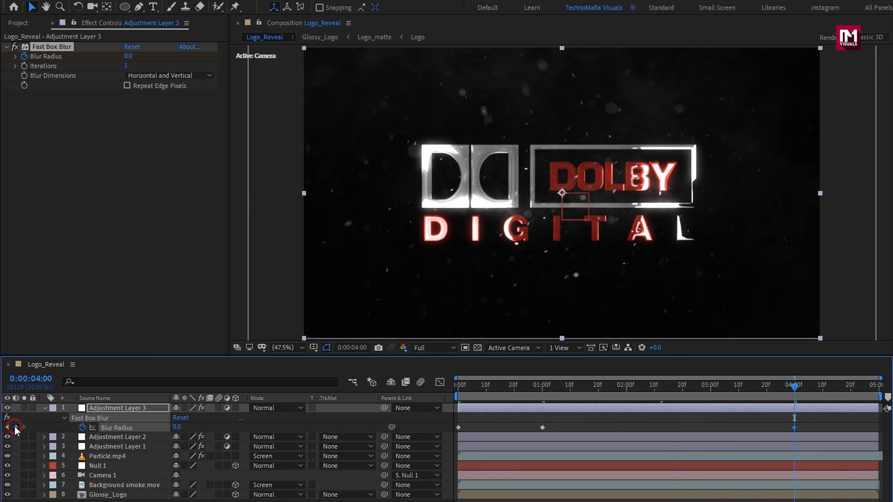
Keyframe Adjustment Layer 3's blur radius to 20 on the last frame, 0:00:04:29
{"action": "left_click", "coordinate": [878, 387]}
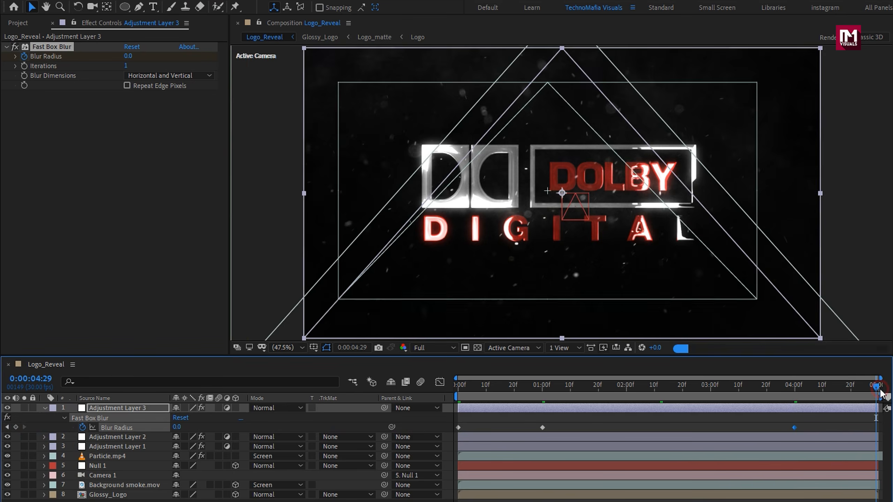
{"action": "left_click", "coordinate": [176, 427]}
{"action": "type", "text": "20"}
{"action": "key", "text": "Return"}
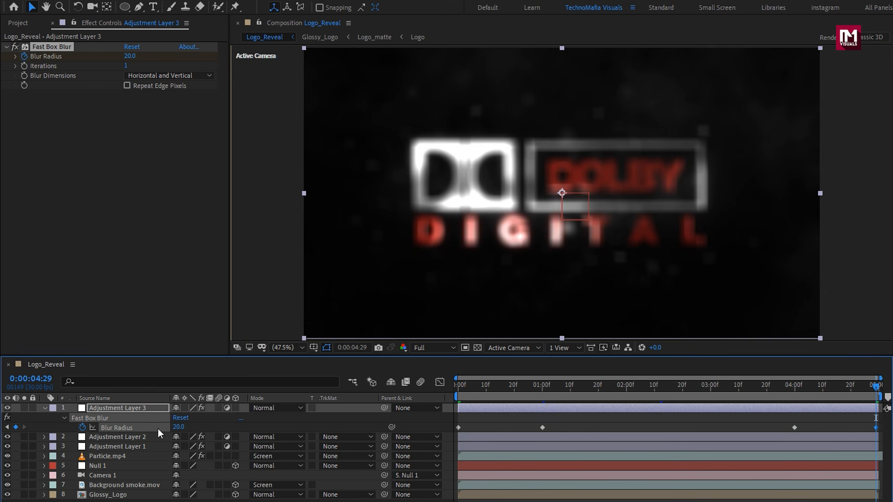
{"action": "left_click", "coordinate": [45, 408]}
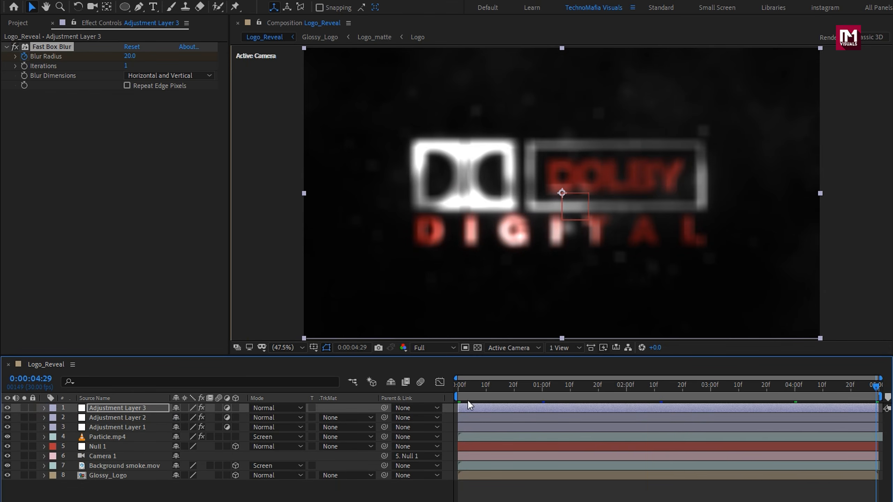
Create a full-size black solid named Dark at the top of the Logo_Reveal layer stack
{"action": "left_click", "coordinate": [632, 384]}
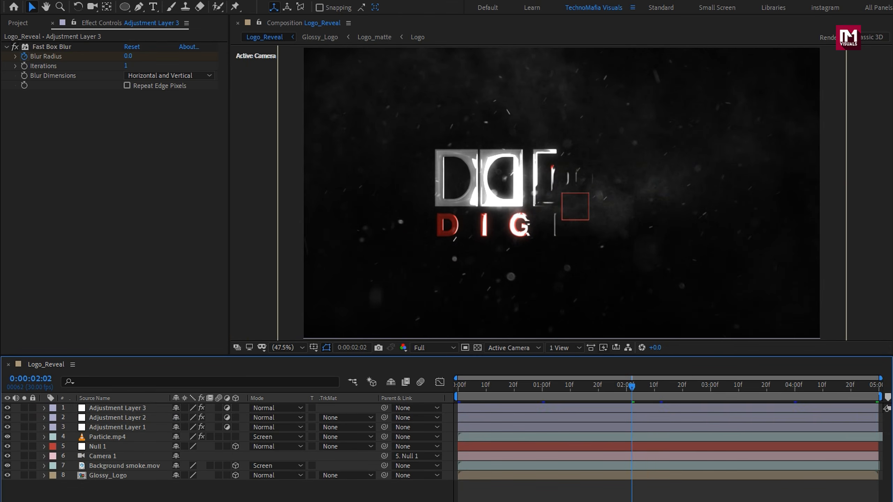
{"action": "right_click", "coordinate": [193, 491]}
{"action": "mouse_move", "coordinate": [220, 380]}
{"action": "left_click", "coordinate": [404, 413]}
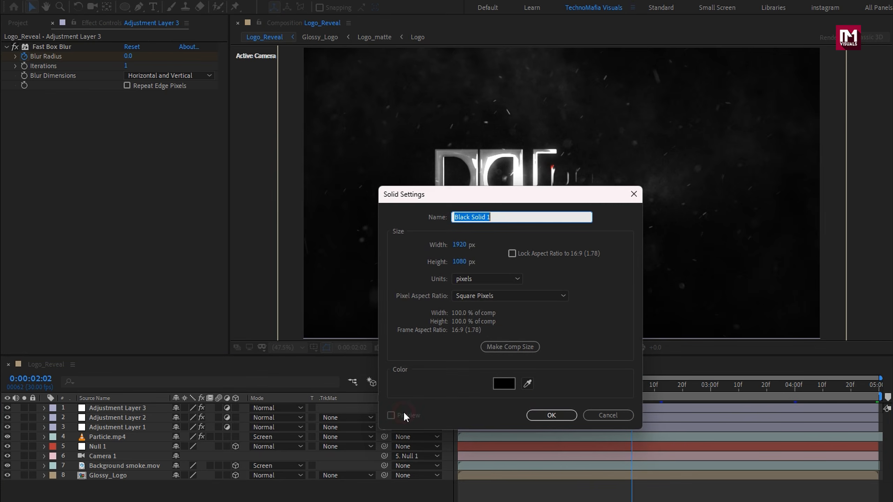
{"action": "type", "text": "Dark"}
{"action": "left_click", "coordinate": [547, 414]}
Keyframe the Dark solid's opacity from 100% at the start to 0% at 0:00:01:00
{"action": "key", "text": "t"}
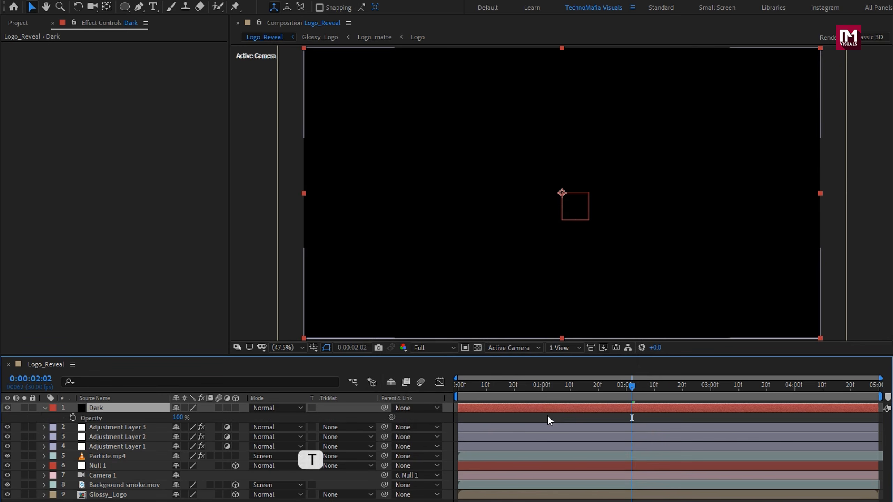
{"action": "left_click_drag", "start_coordinate": [542, 390], "coordinate": [456, 390]}
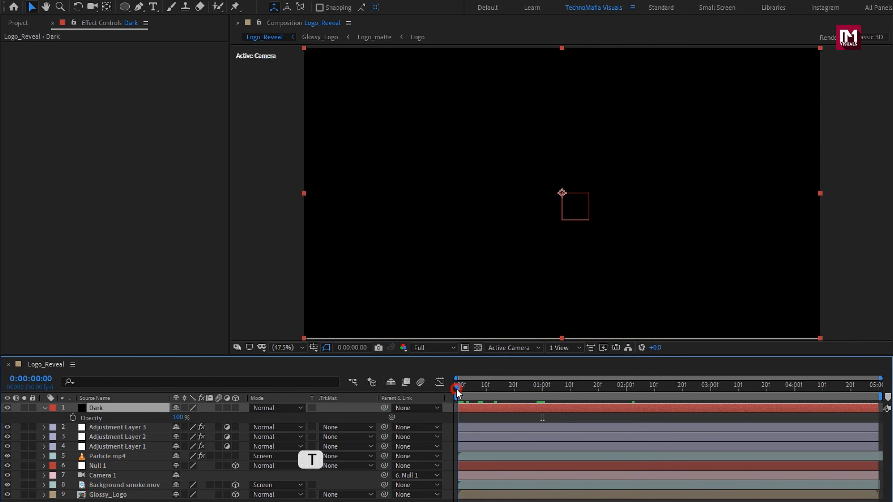
{"action": "left_click", "coordinate": [72, 418]}
{"action": "left_click", "coordinate": [542, 387]}
{"action": "left_click_drag", "start_coordinate": [178, 418], "coordinate": [3, 424]}
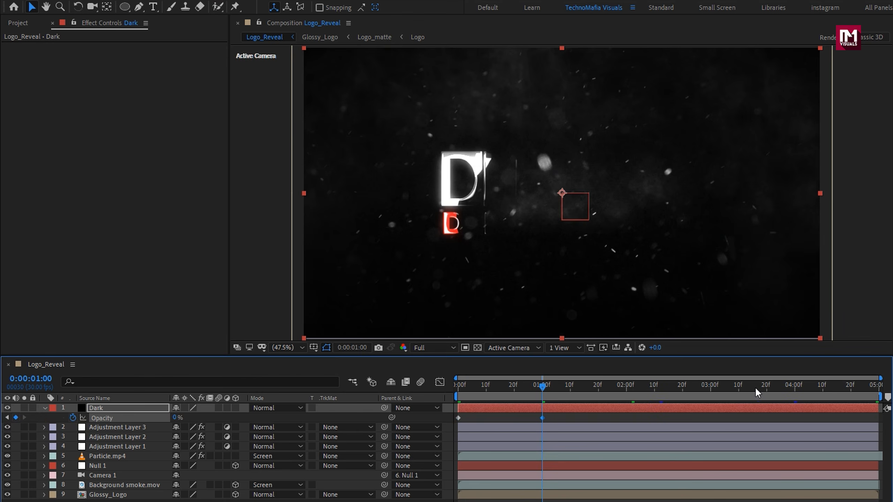
Keyframe the Dark solid's opacity to hold 0% at 0:00:04:00 and rise to 100% at 0:00:04:29
{"action": "left_click", "coordinate": [796, 391]}
{"action": "left_click", "coordinate": [16, 418]}
{"action": "left_click_drag", "start_coordinate": [865, 396], "coordinate": [876, 389]}
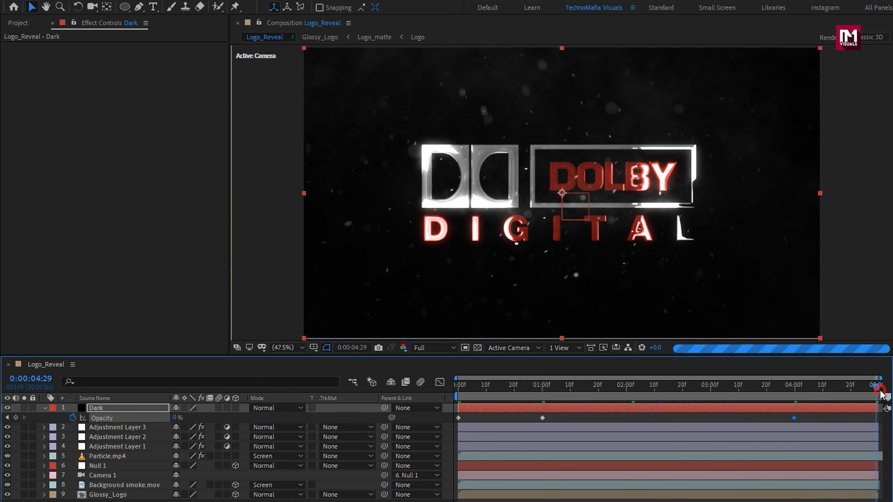
{"action": "left_click_drag", "start_coordinate": [176, 418], "coordinate": [452, 407]}
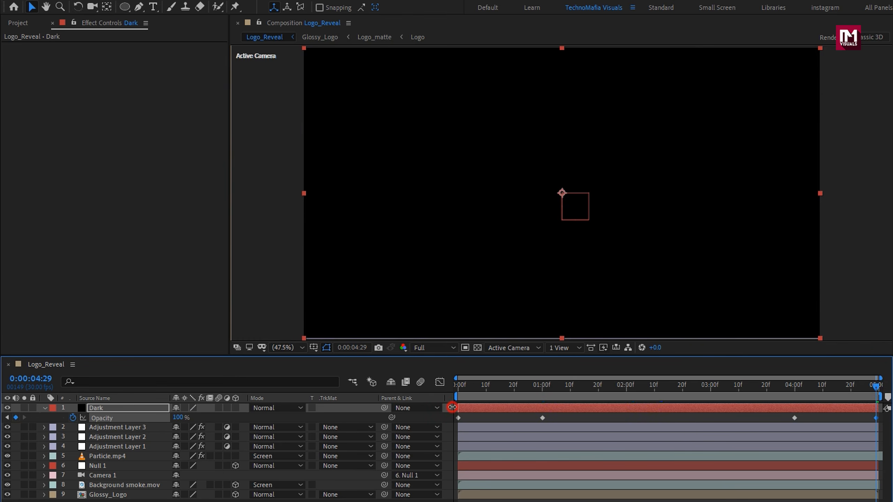
{"action": "left_click", "coordinate": [45, 408]}
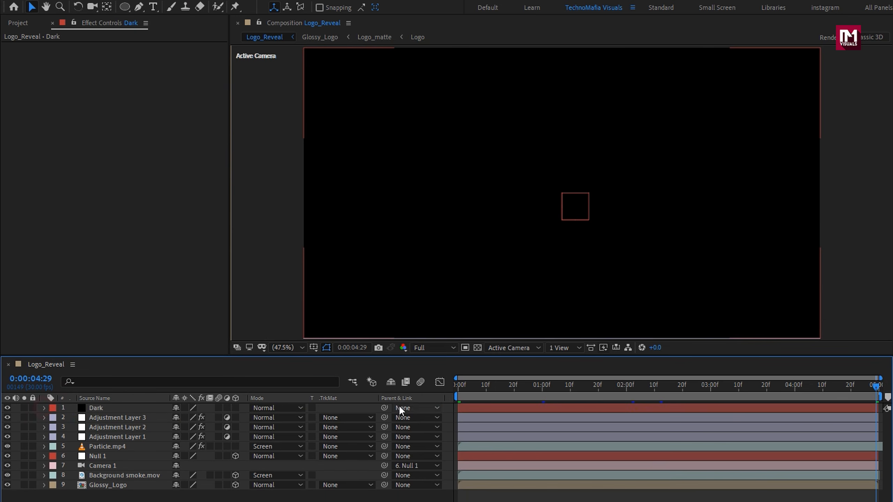
Preview the Logo_Reveal animation from the first frame
{"action": "left_click", "coordinate": [460, 386]}
{"action": "key", "text": "space"}
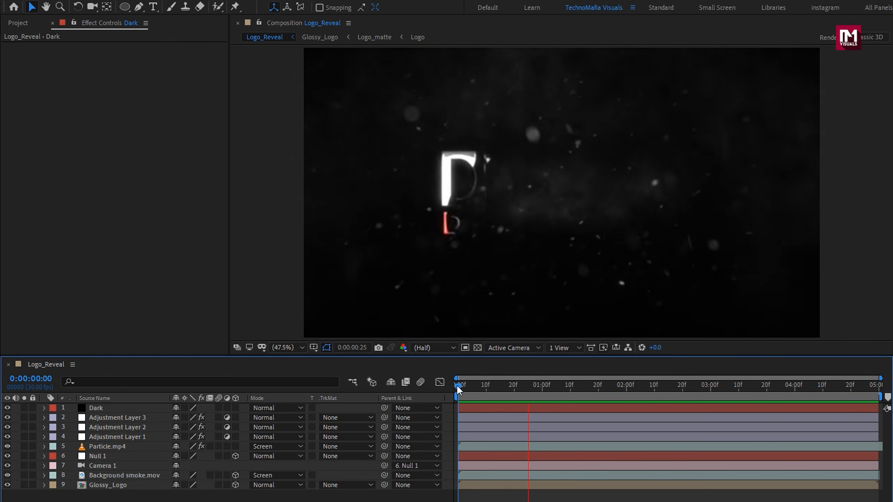